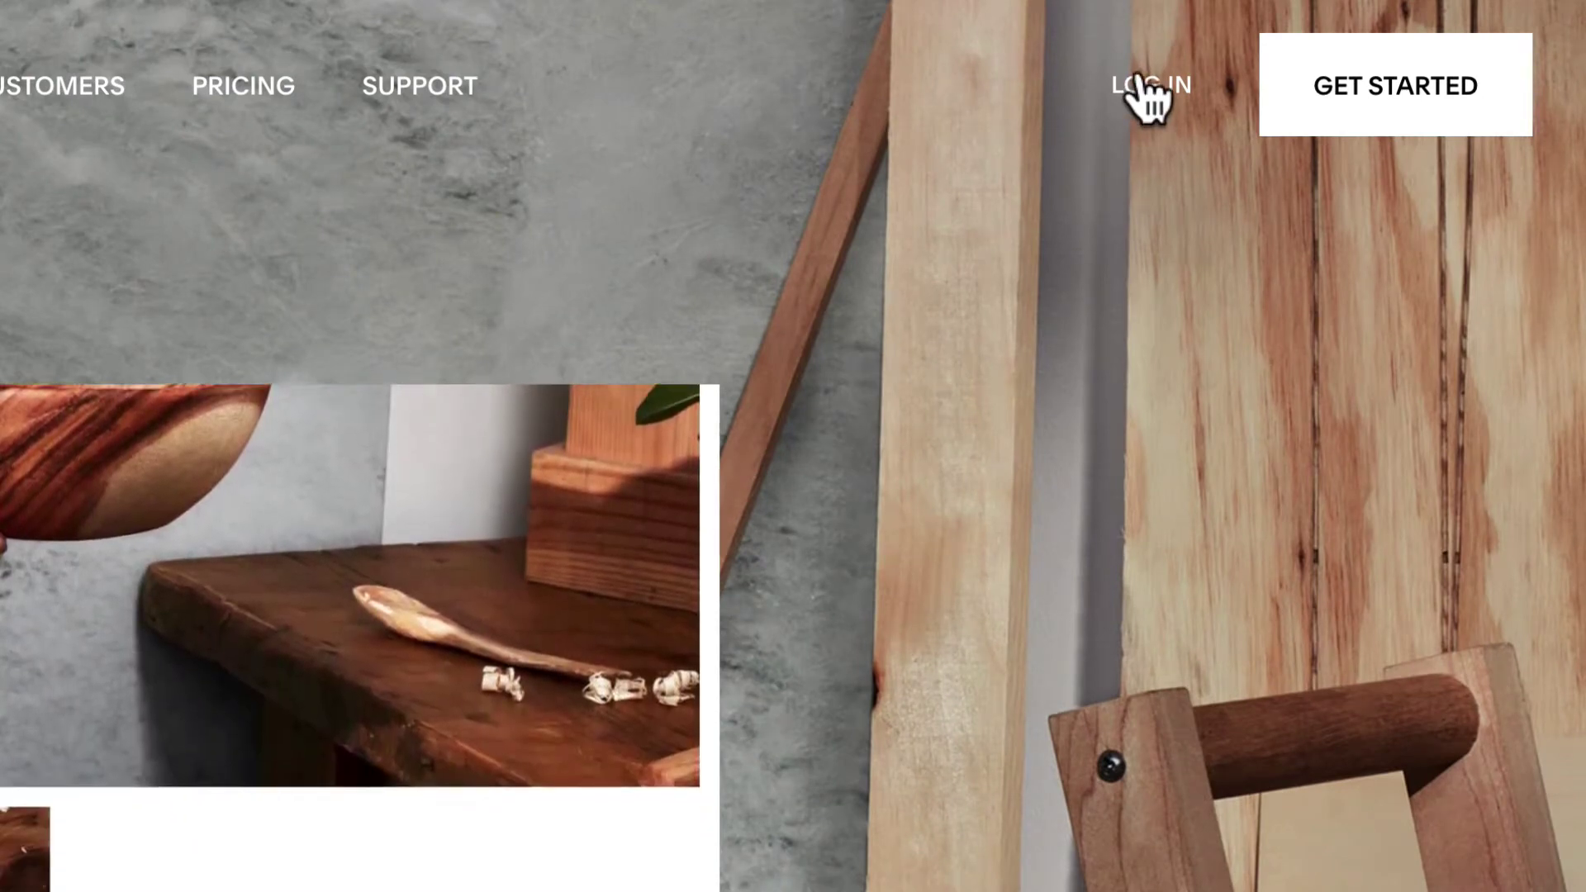
Log in to the Squarespace account and check its Domains and Websites lists
{"action": "left_click", "coordinate": [1138, 97]}
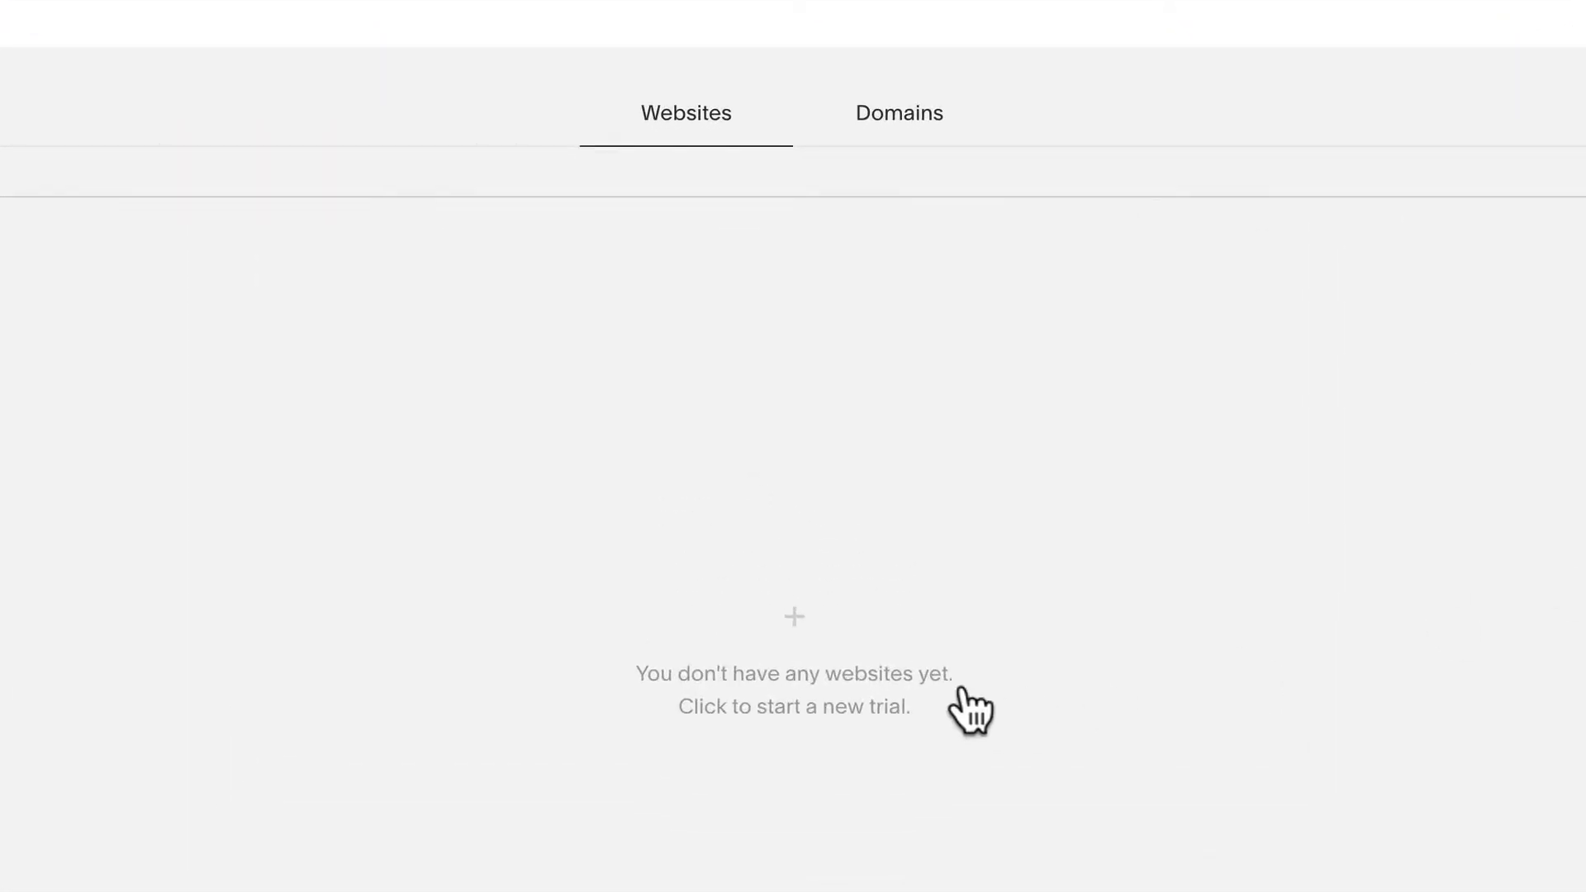
{"action": "left_click", "coordinate": [909, 115]}
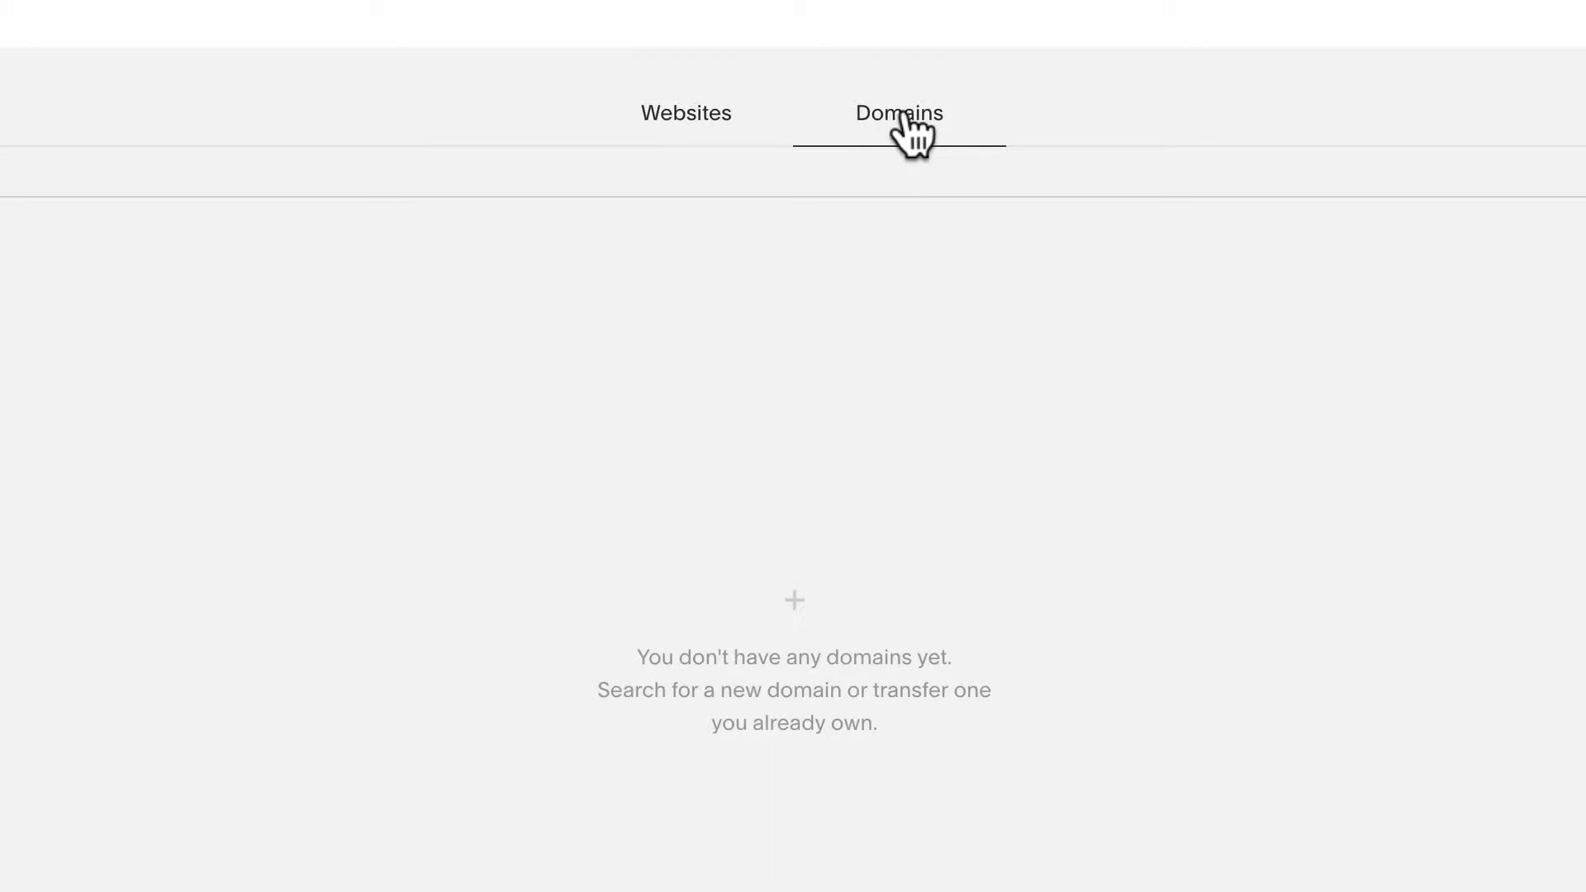
{"action": "left_click", "coordinate": [683, 124]}
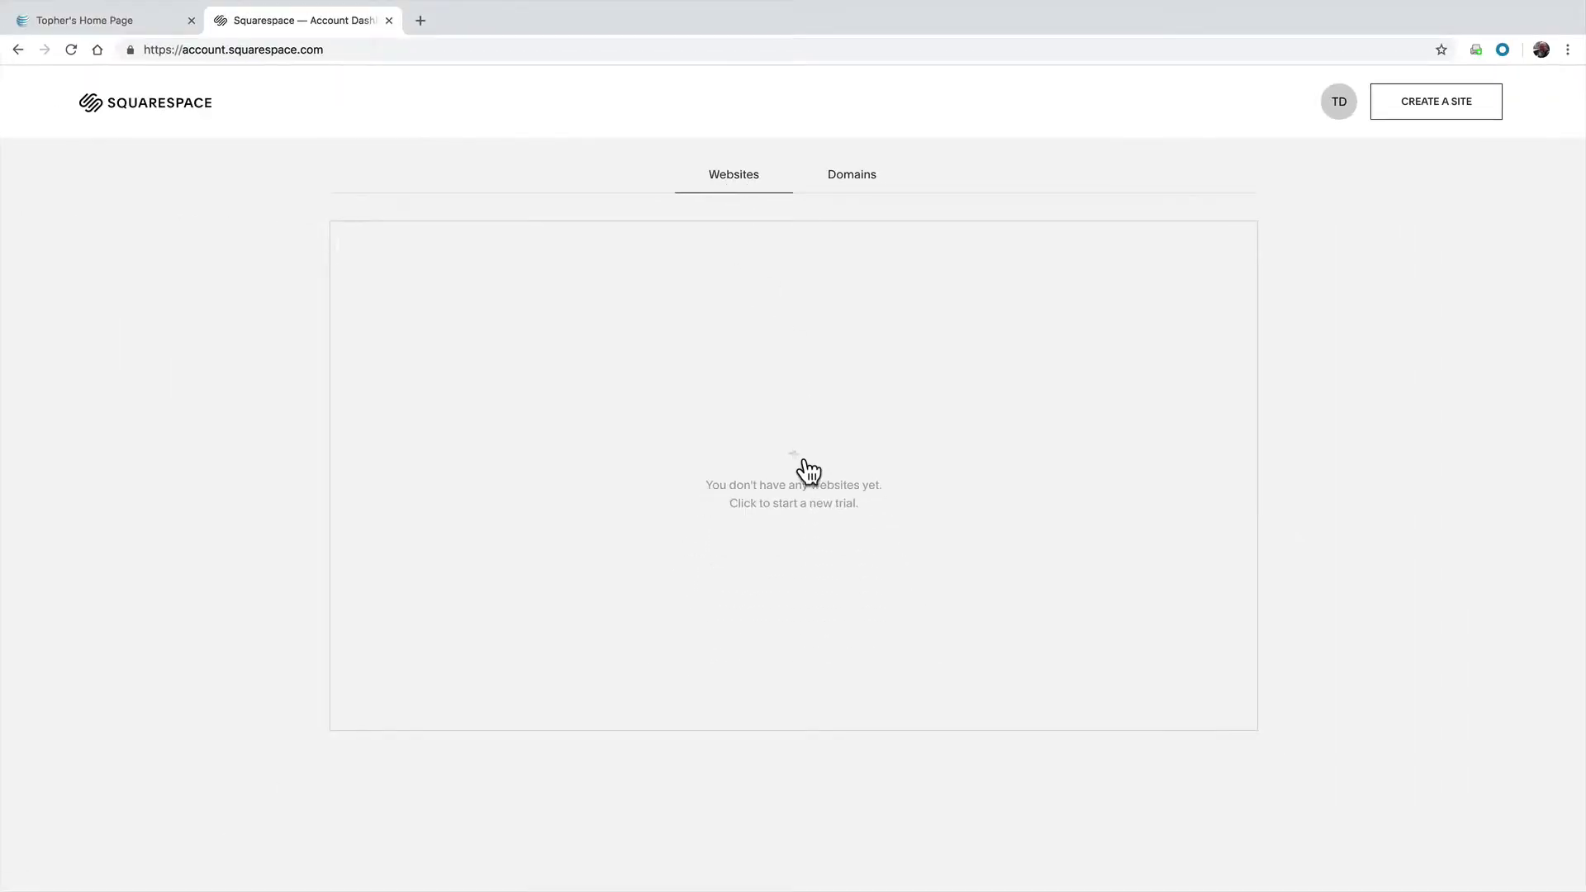
Start creating a new site and enter 'A business site' as its purpose
{"action": "left_click", "coordinate": [1485, 109]}
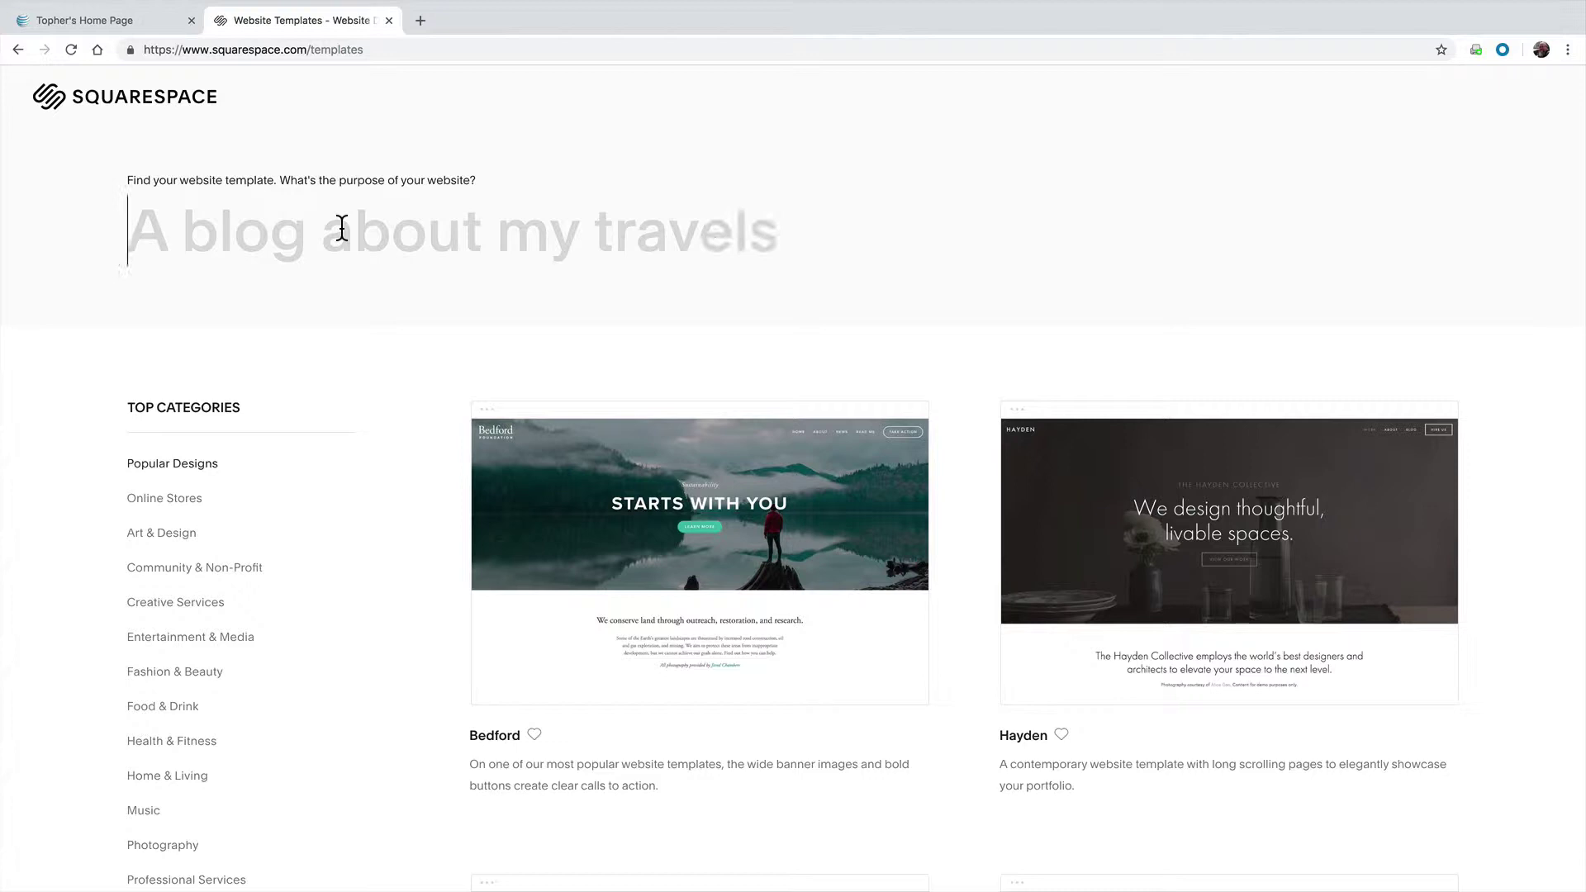
{"action": "left_click", "coordinate": [340, 230]}
{"action": "type", "text": "A business site"}
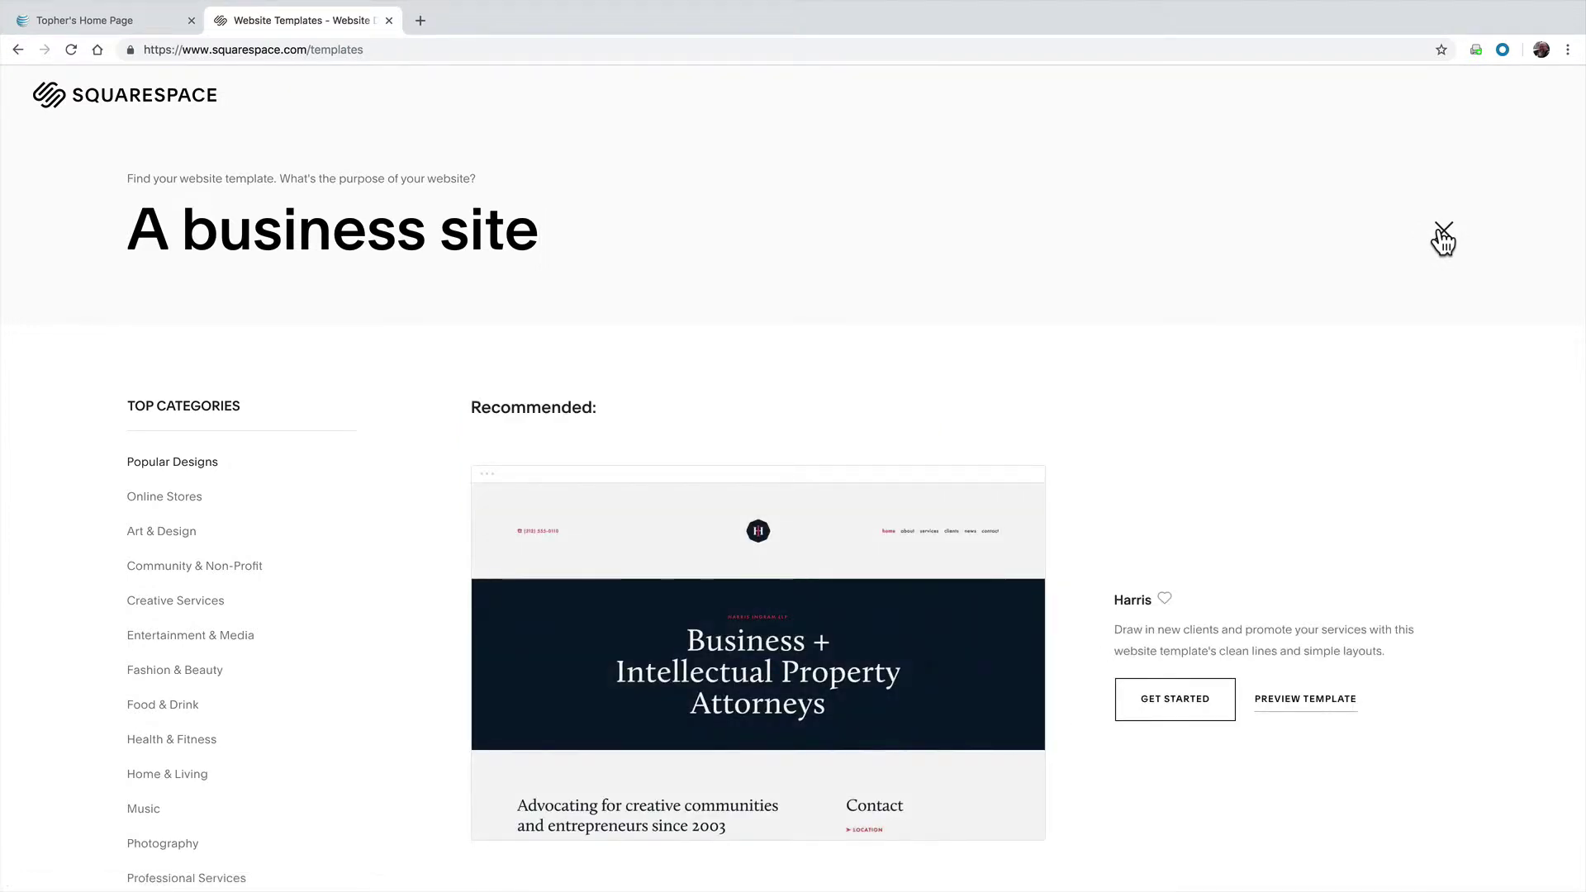
{"action": "scroll", "coordinate": [1274, 468], "scroll_direction": "down", "scroll_amount": 1}
{"action": "scroll", "coordinate": [1274, 468], "scroll_direction": "down", "scroll_amount": 1}
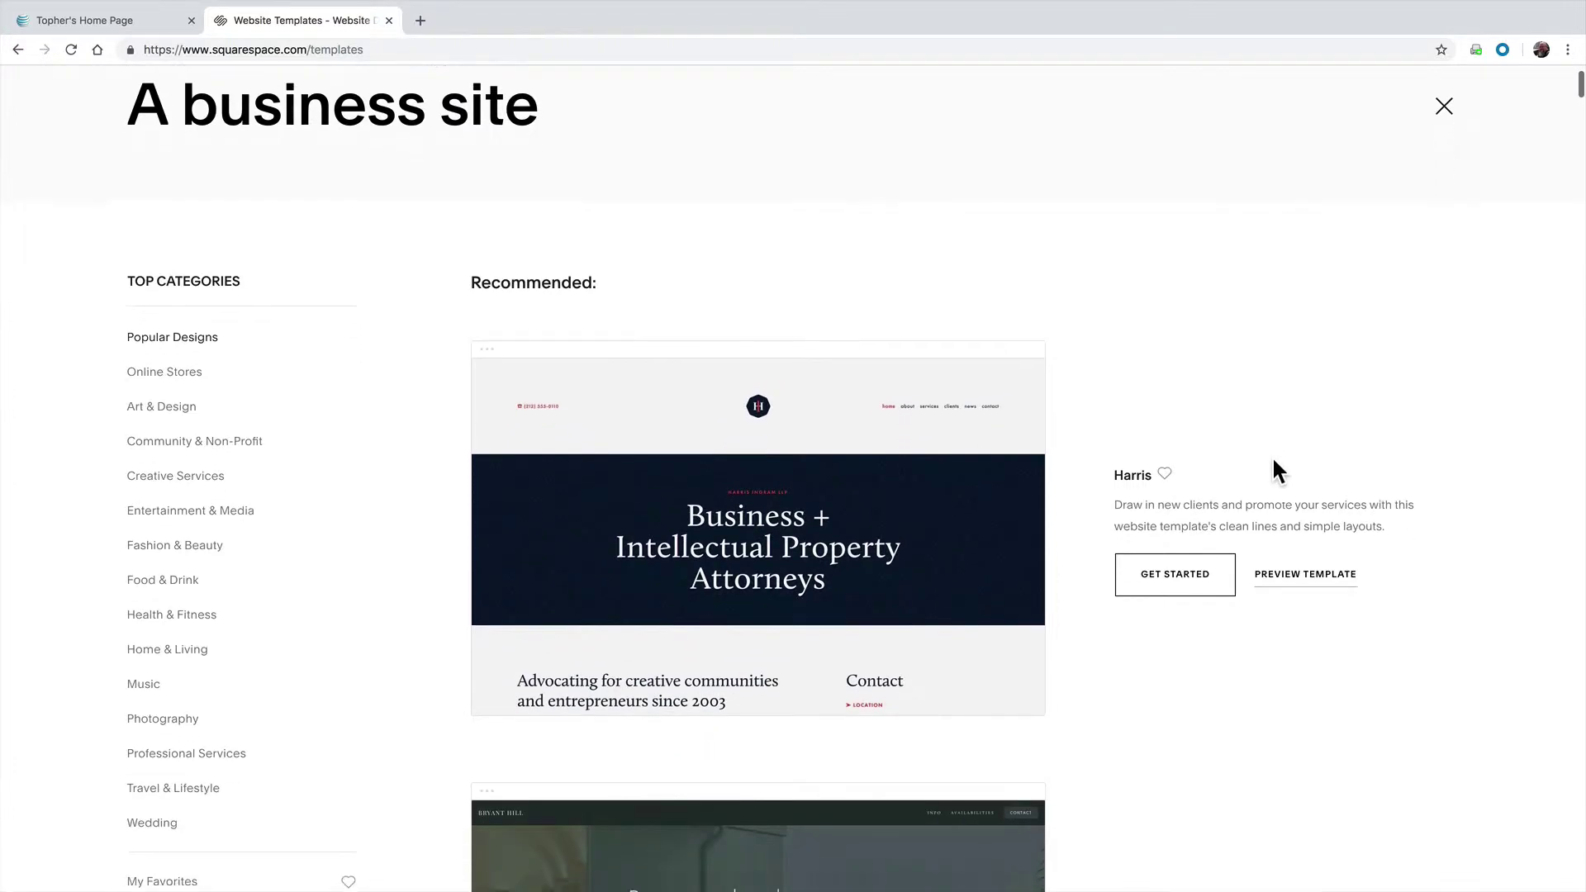
{"action": "scroll", "coordinate": [1275, 465], "scroll_direction": "down", "scroll_amount": 1}
{"action": "scroll", "coordinate": [1274, 465], "scroll_direction": "down", "scroll_amount": 1}
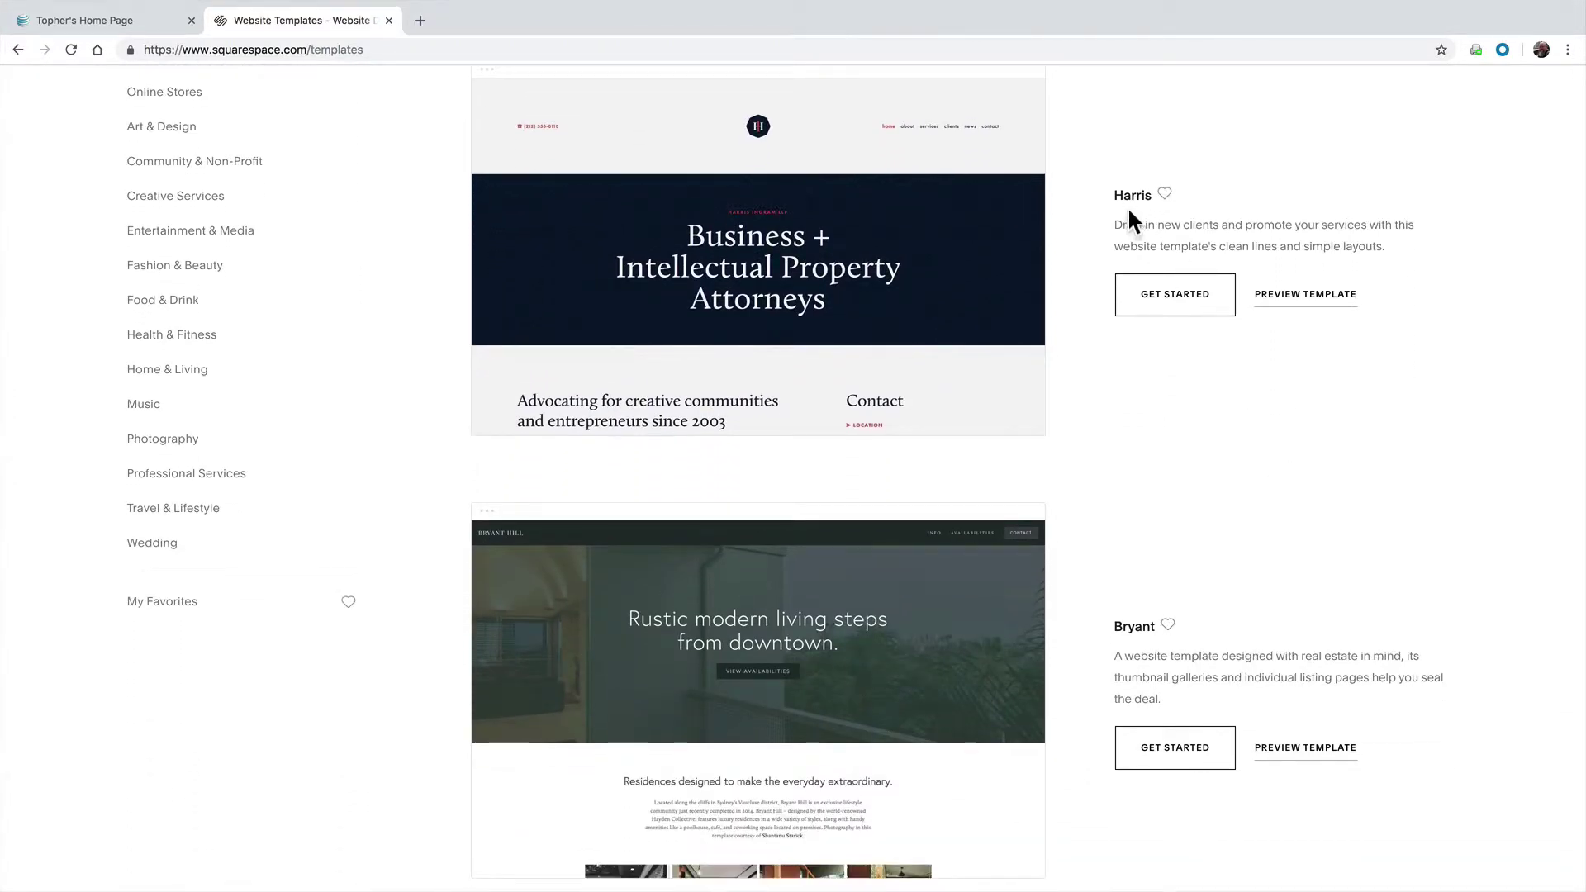
{"action": "scroll", "coordinate": [1214, 502], "scroll_direction": "down", "scroll_amount": 1}
{"action": "scroll", "coordinate": [1215, 502], "scroll_direction": "down", "scroll_amount": 1}
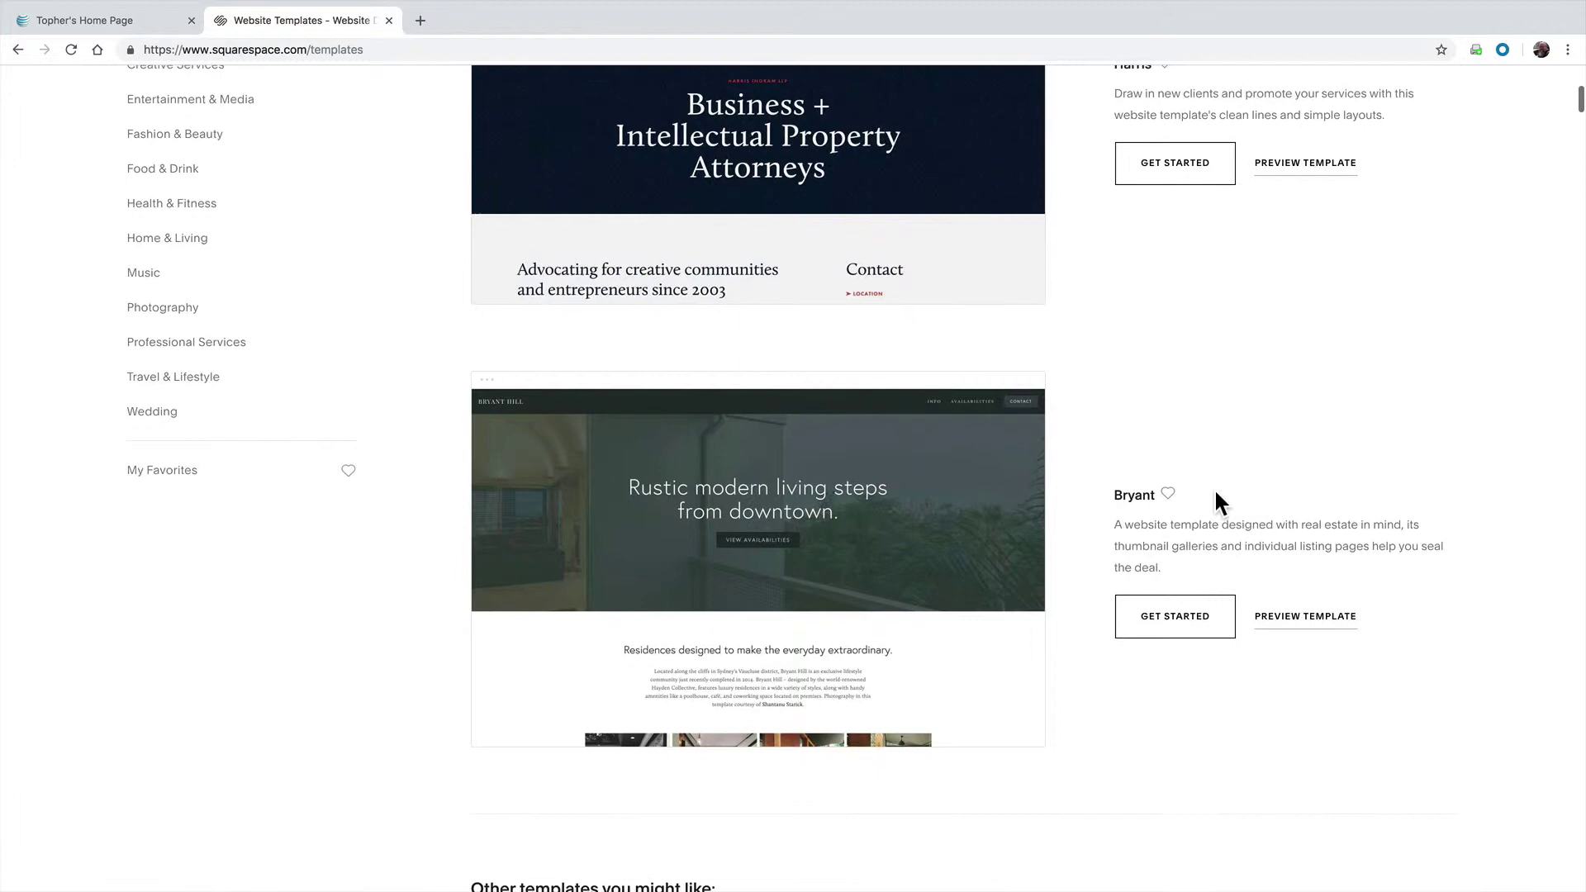
{"action": "scroll", "coordinate": [1214, 502], "scroll_direction": "down", "scroll_amount": 4}
{"action": "scroll", "coordinate": [1216, 502], "scroll_direction": "down", "scroll_amount": 1}
{"action": "scroll", "coordinate": [1214, 503], "scroll_direction": "down", "scroll_amount": 2}
{"action": "scroll", "coordinate": [1215, 496], "scroll_direction": "down", "scroll_amount": 1}
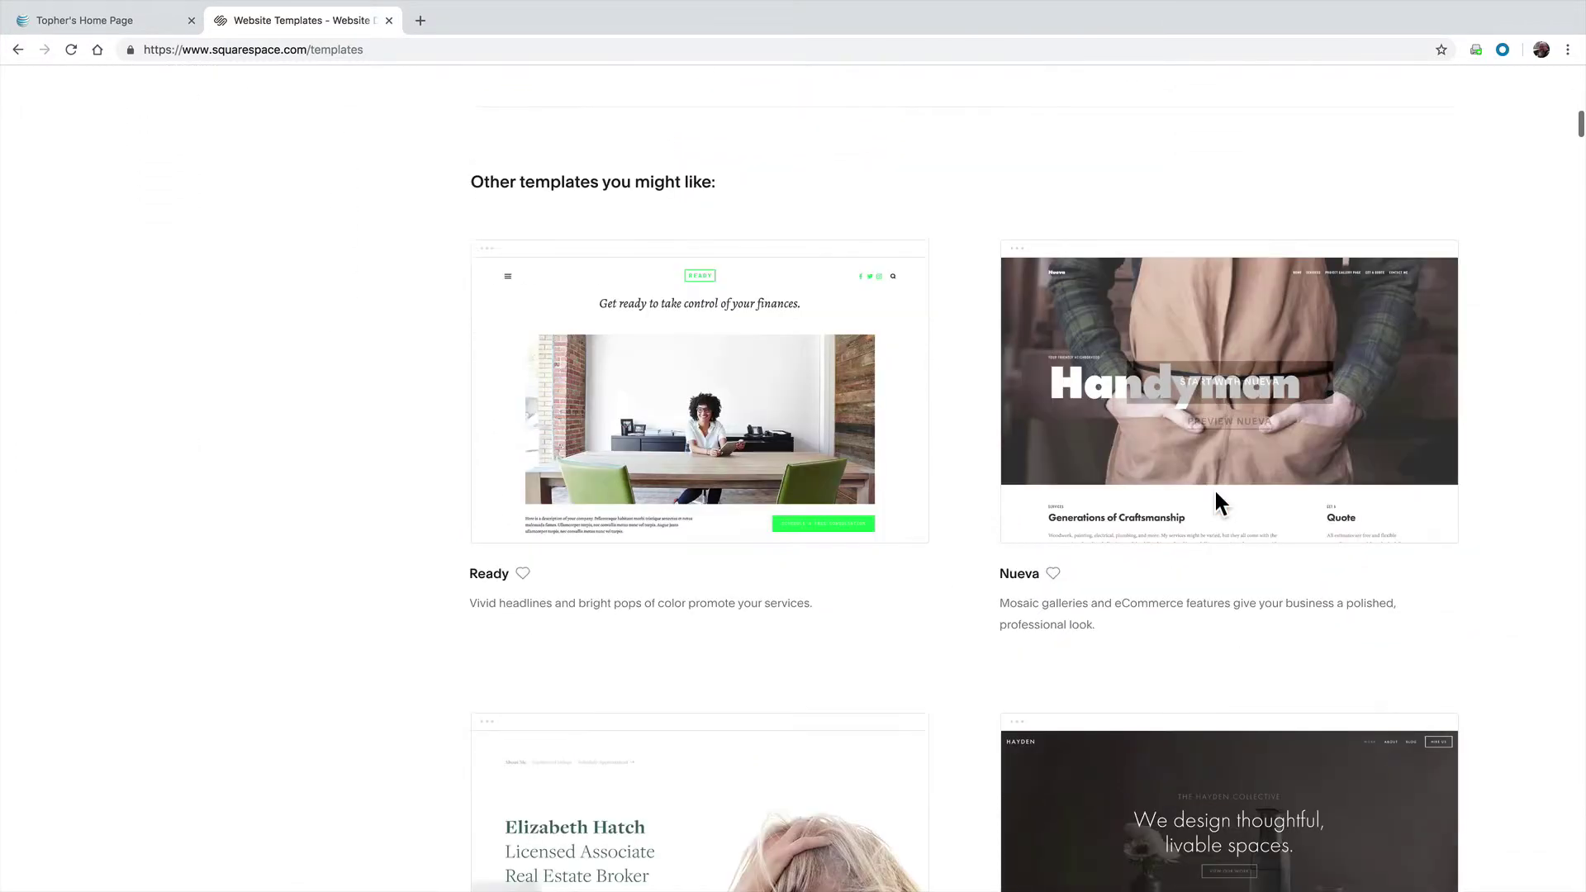
{"action": "scroll", "coordinate": [1214, 488], "scroll_direction": "down", "scroll_amount": 2}
{"action": "scroll", "coordinate": [1215, 488], "scroll_direction": "up", "scroll_amount": 7}
{"action": "scroll", "coordinate": [1215, 492], "scroll_direction": "down", "scroll_amount": 1}
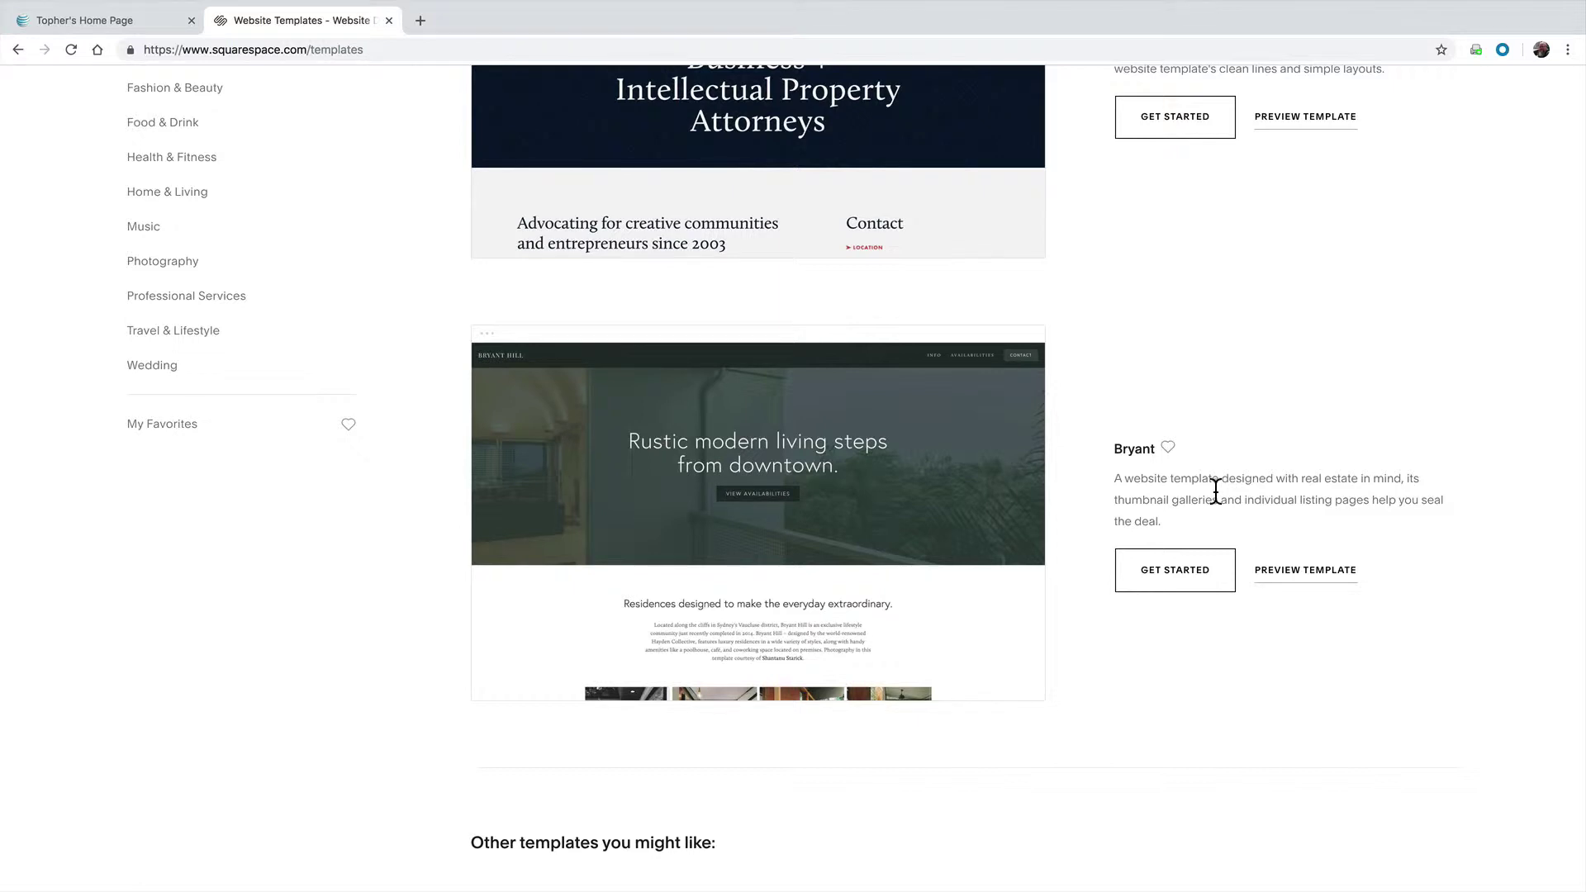
{"action": "scroll", "coordinate": [1237, 436], "scroll_direction": "up", "scroll_amount": 1}
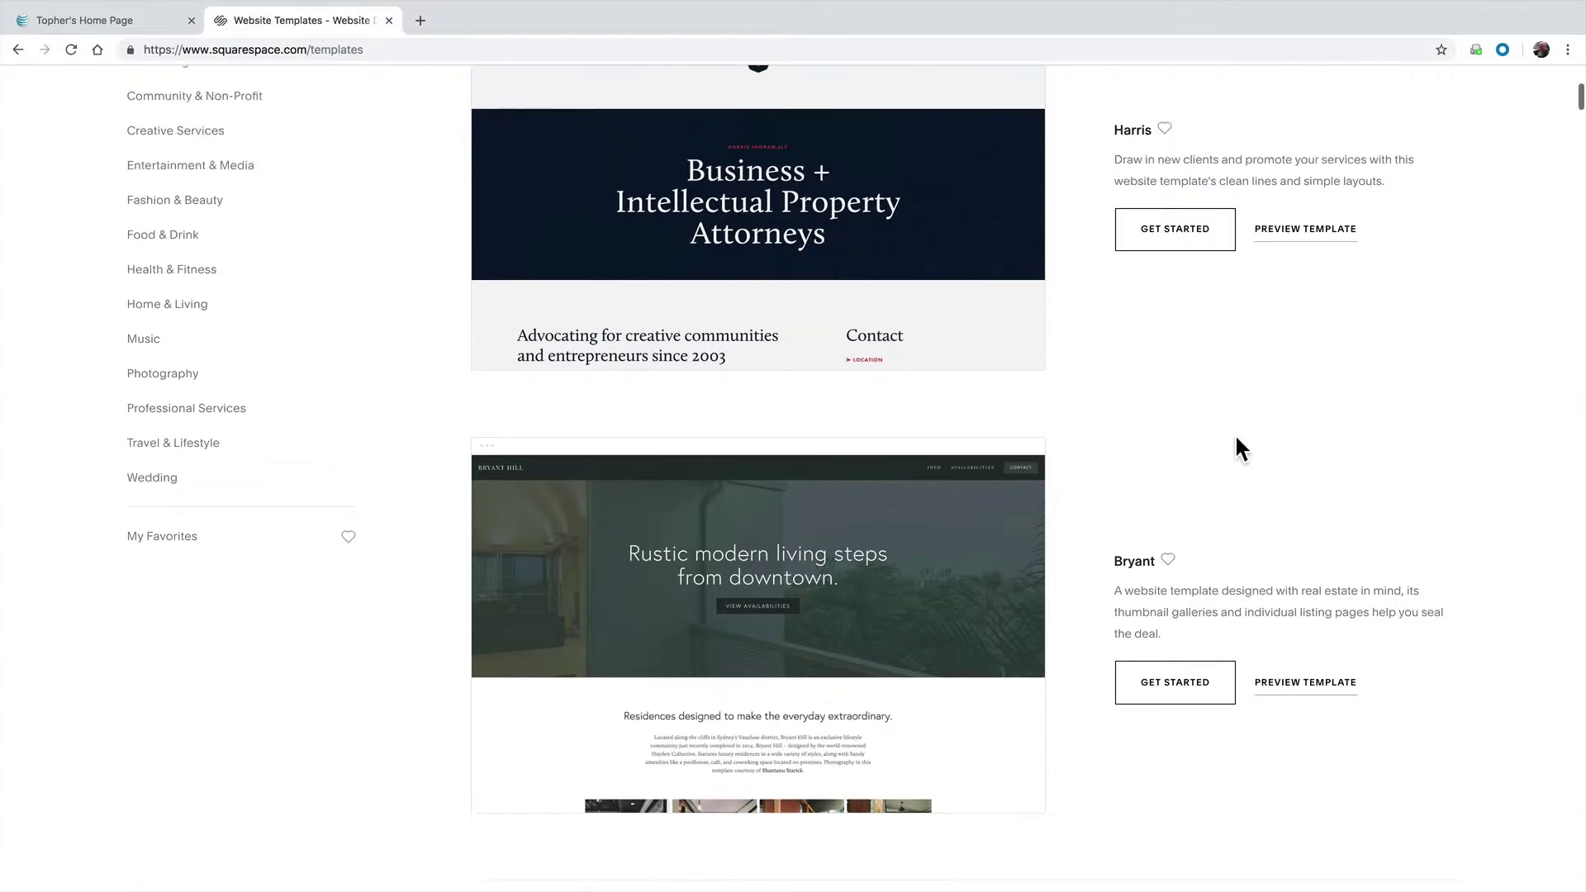
{"action": "scroll", "coordinate": [169, 147], "scroll_direction": "up", "scroll_amount": 1}
{"action": "scroll", "coordinate": [167, 148], "scroll_direction": "up", "scroll_amount": 1}
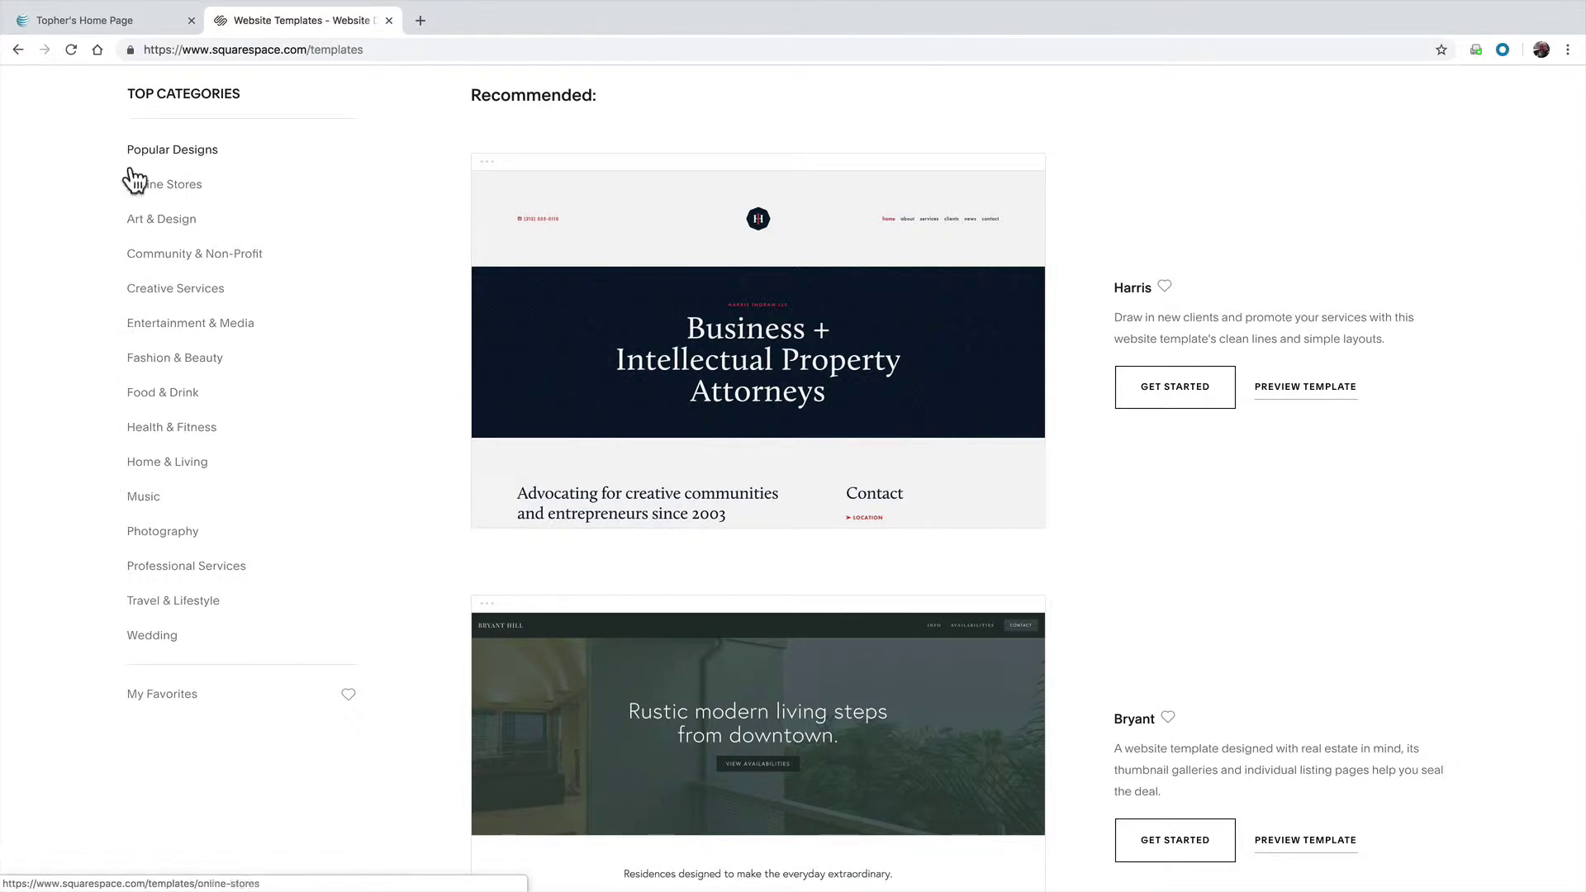
Start a new site from the Bryant template and enter its editor
{"action": "left_click", "coordinate": [1172, 853]}
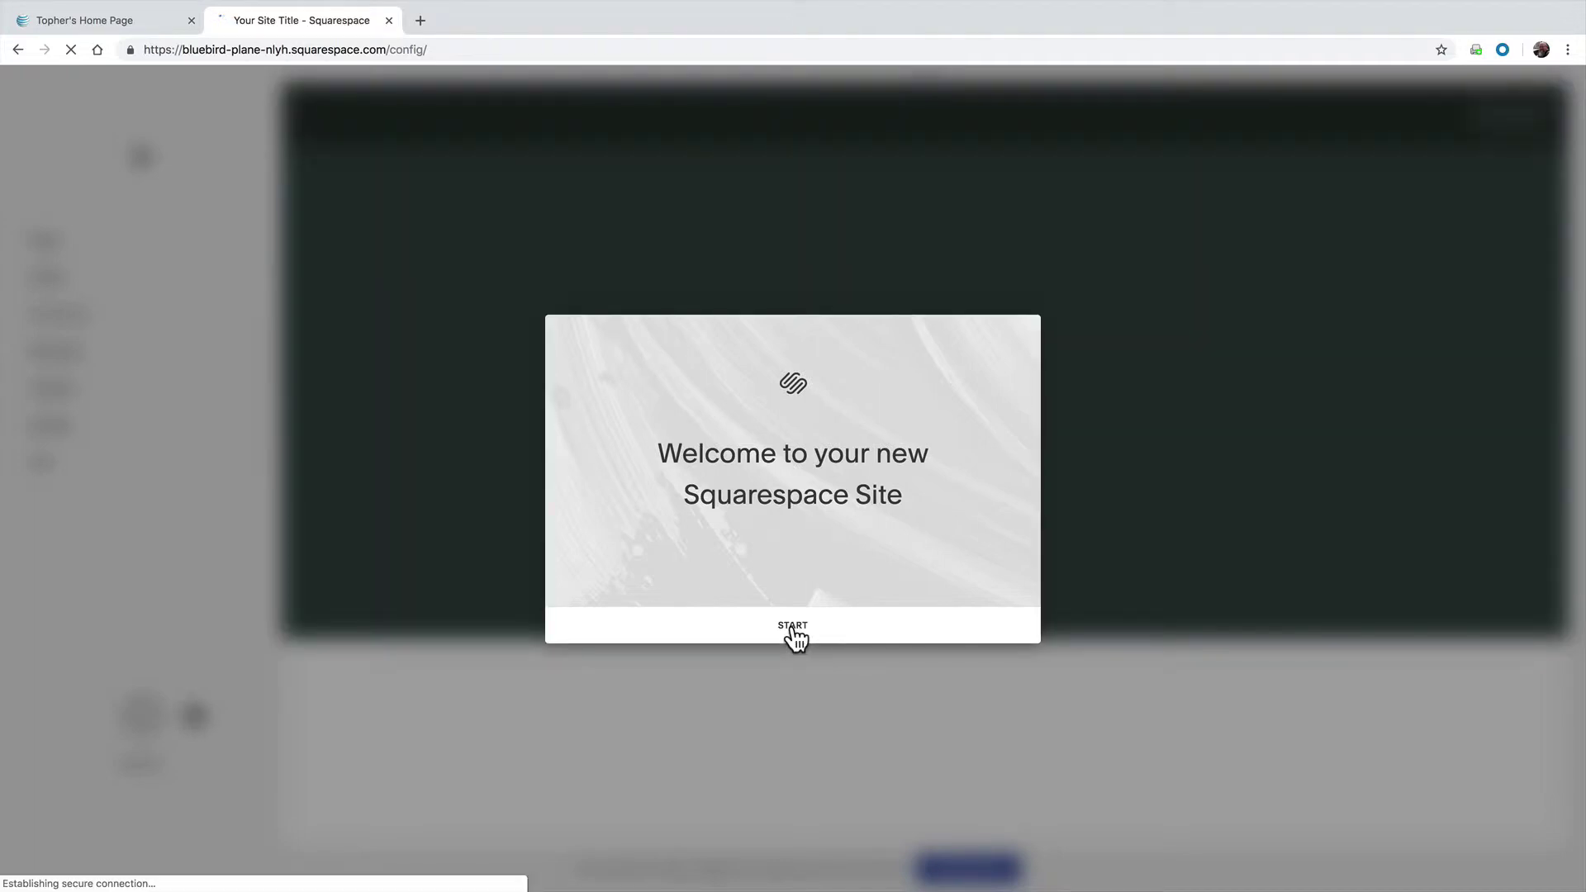
{"action": "left_click", "coordinate": [792, 627]}
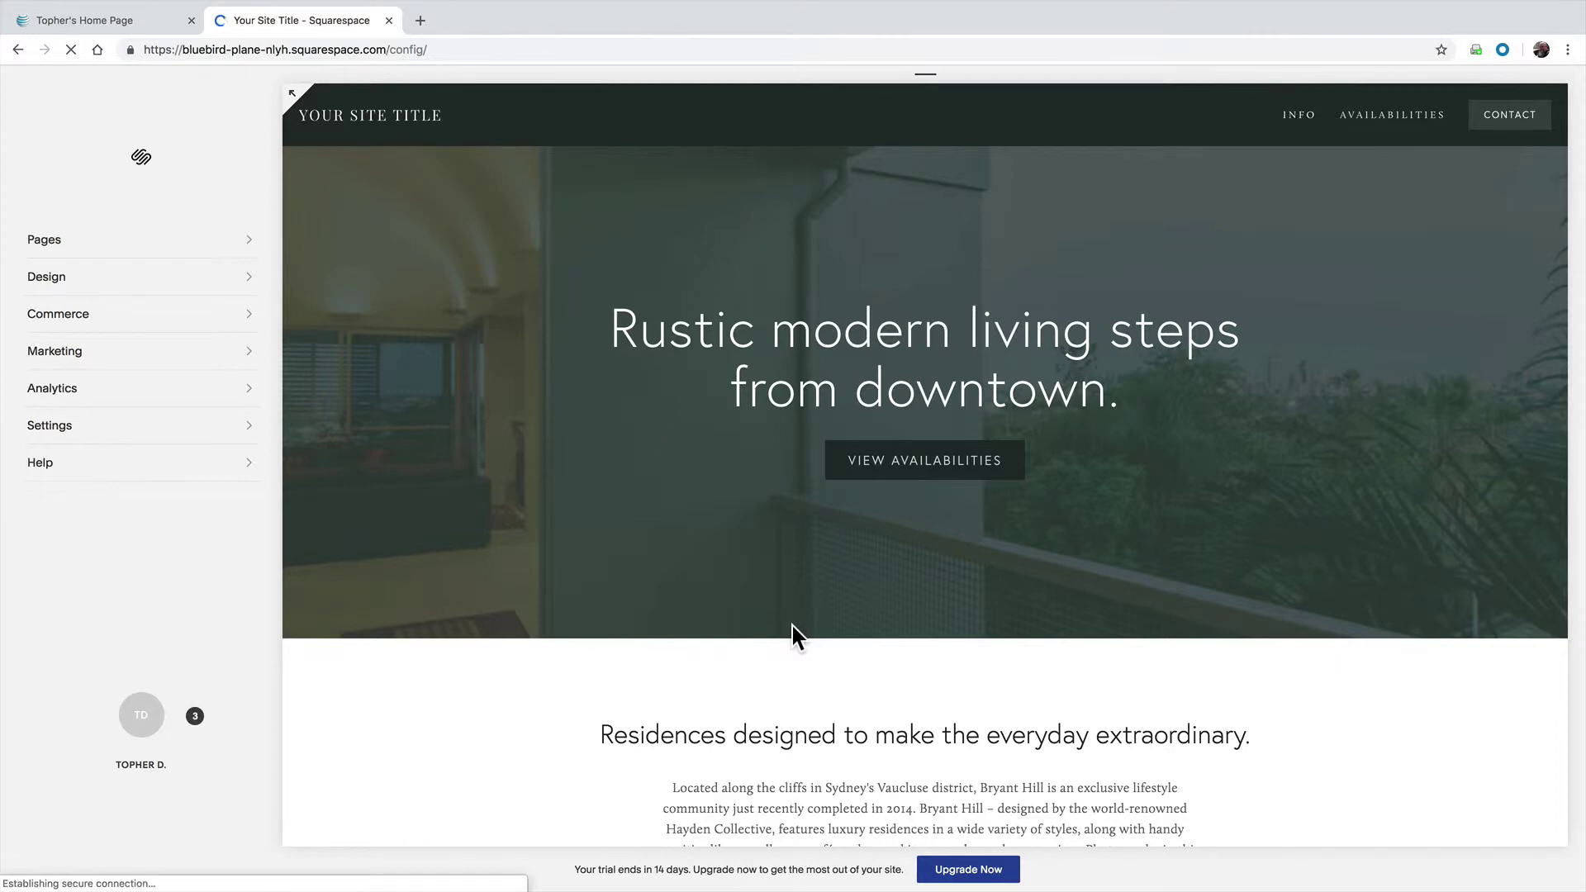
Browse the Pages, Design and Commerce panels, returning Home after each
{"action": "left_click", "coordinate": [213, 251]}
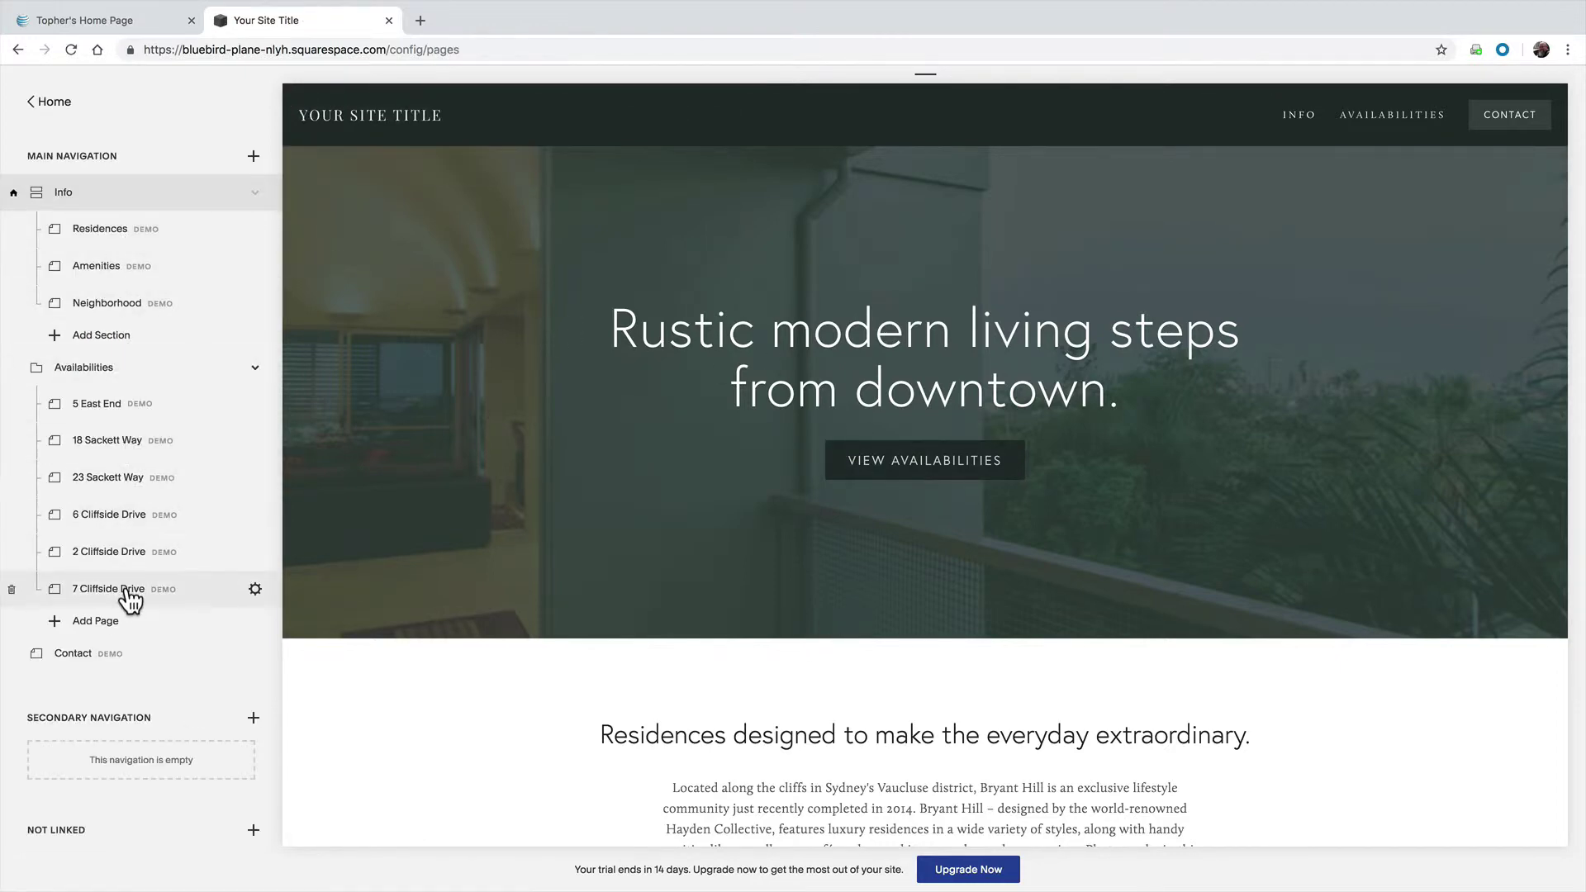
{"action": "left_click", "coordinate": [50, 102]}
{"action": "left_click", "coordinate": [58, 284]}
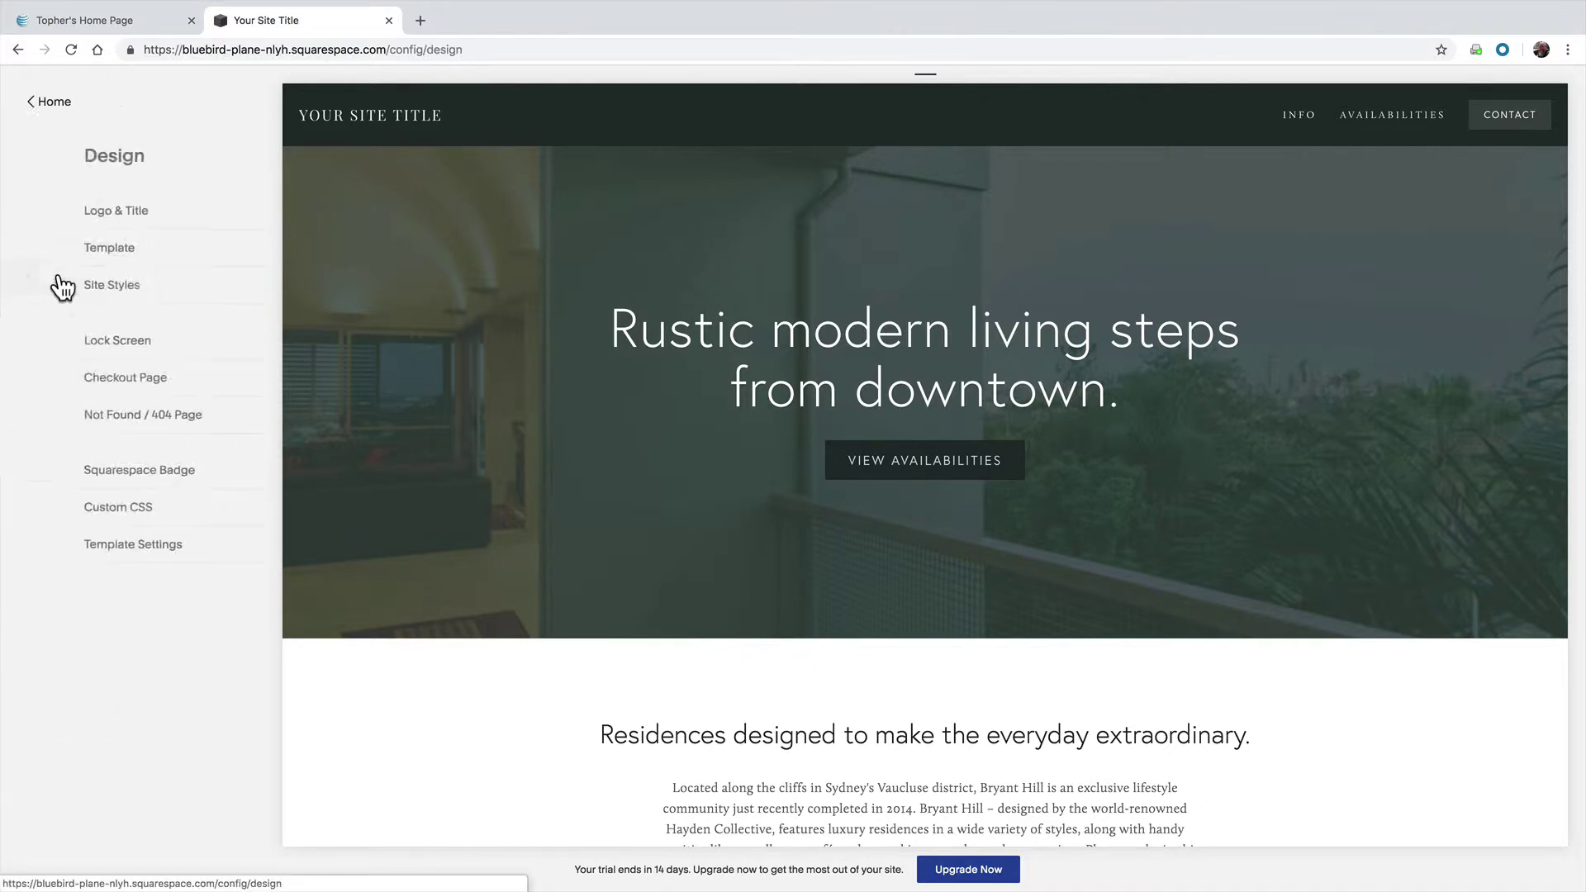
{"action": "left_click", "coordinate": [52, 105]}
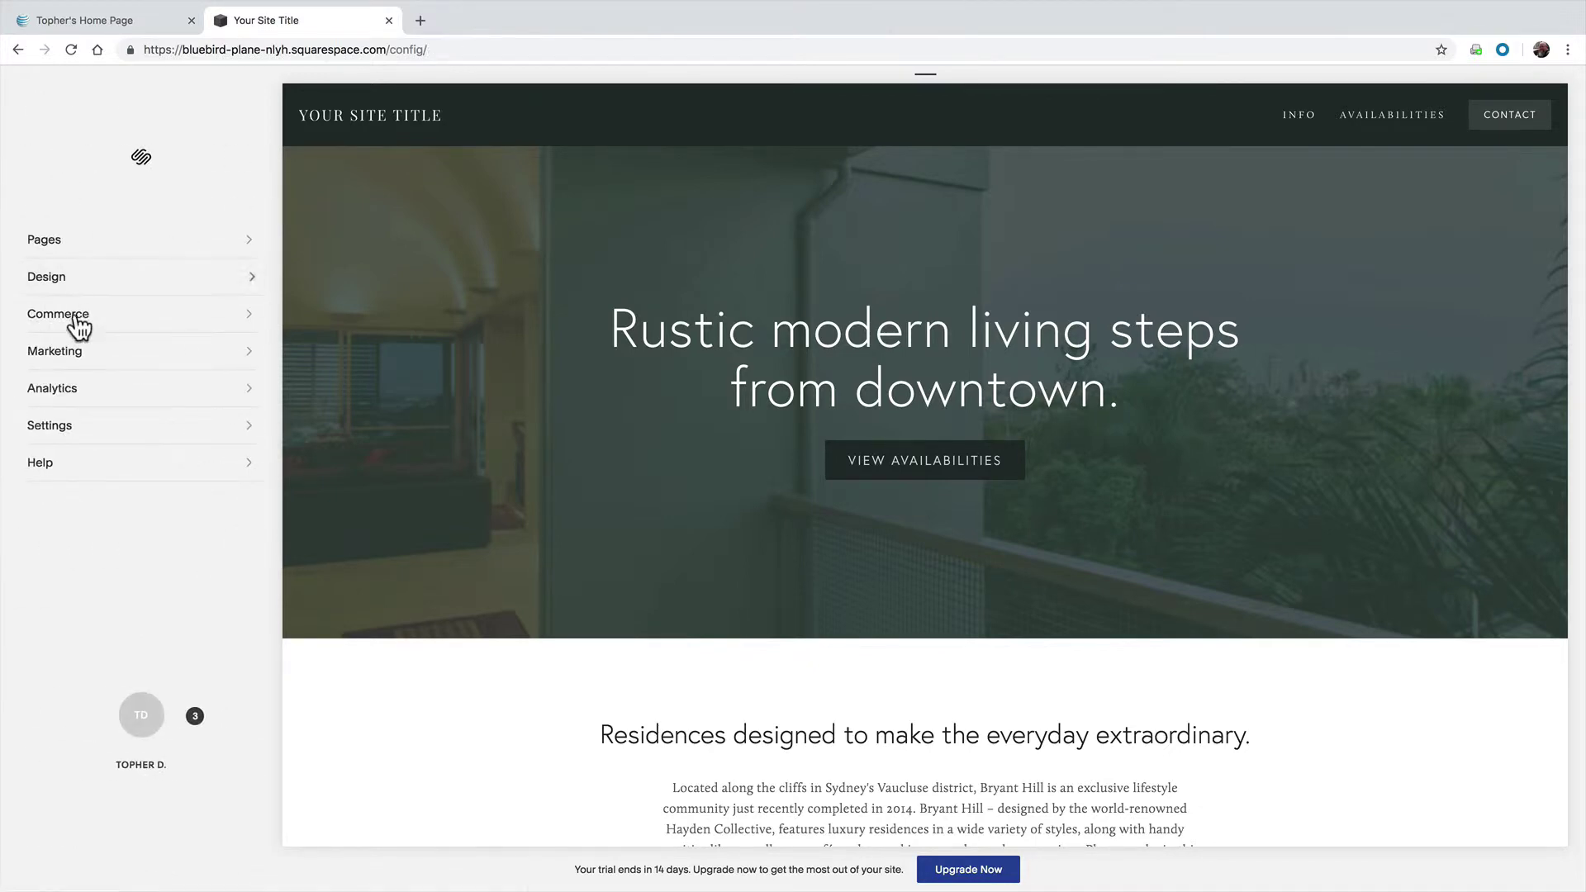
{"action": "left_click", "coordinate": [77, 325]}
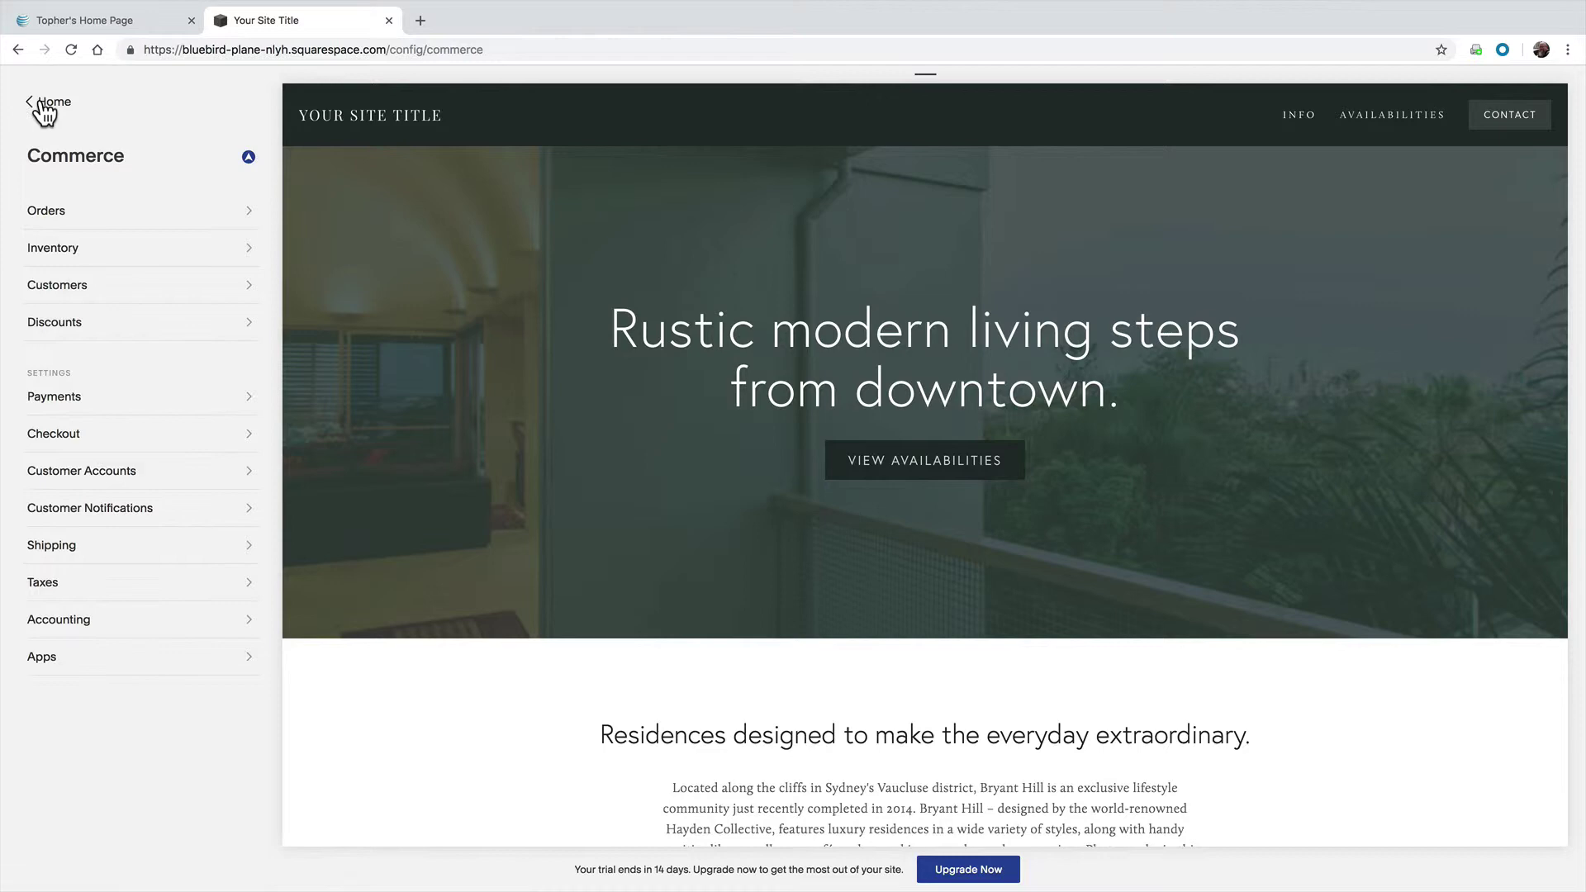
{"action": "left_click", "coordinate": [43, 104]}
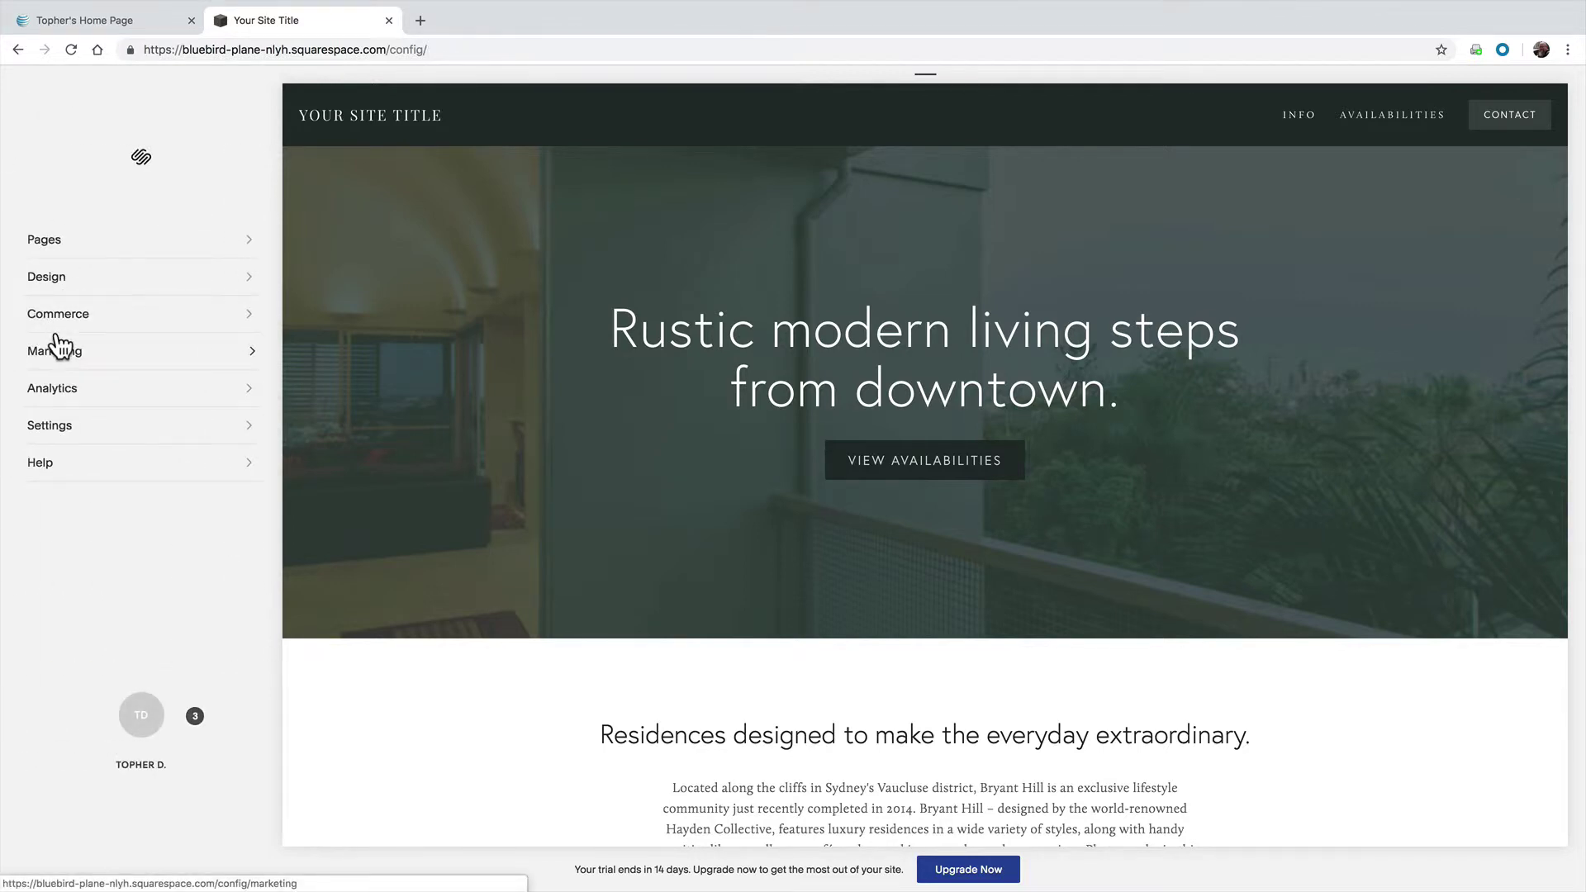
{"action": "mouse_move", "coordinate": [926, 373]}
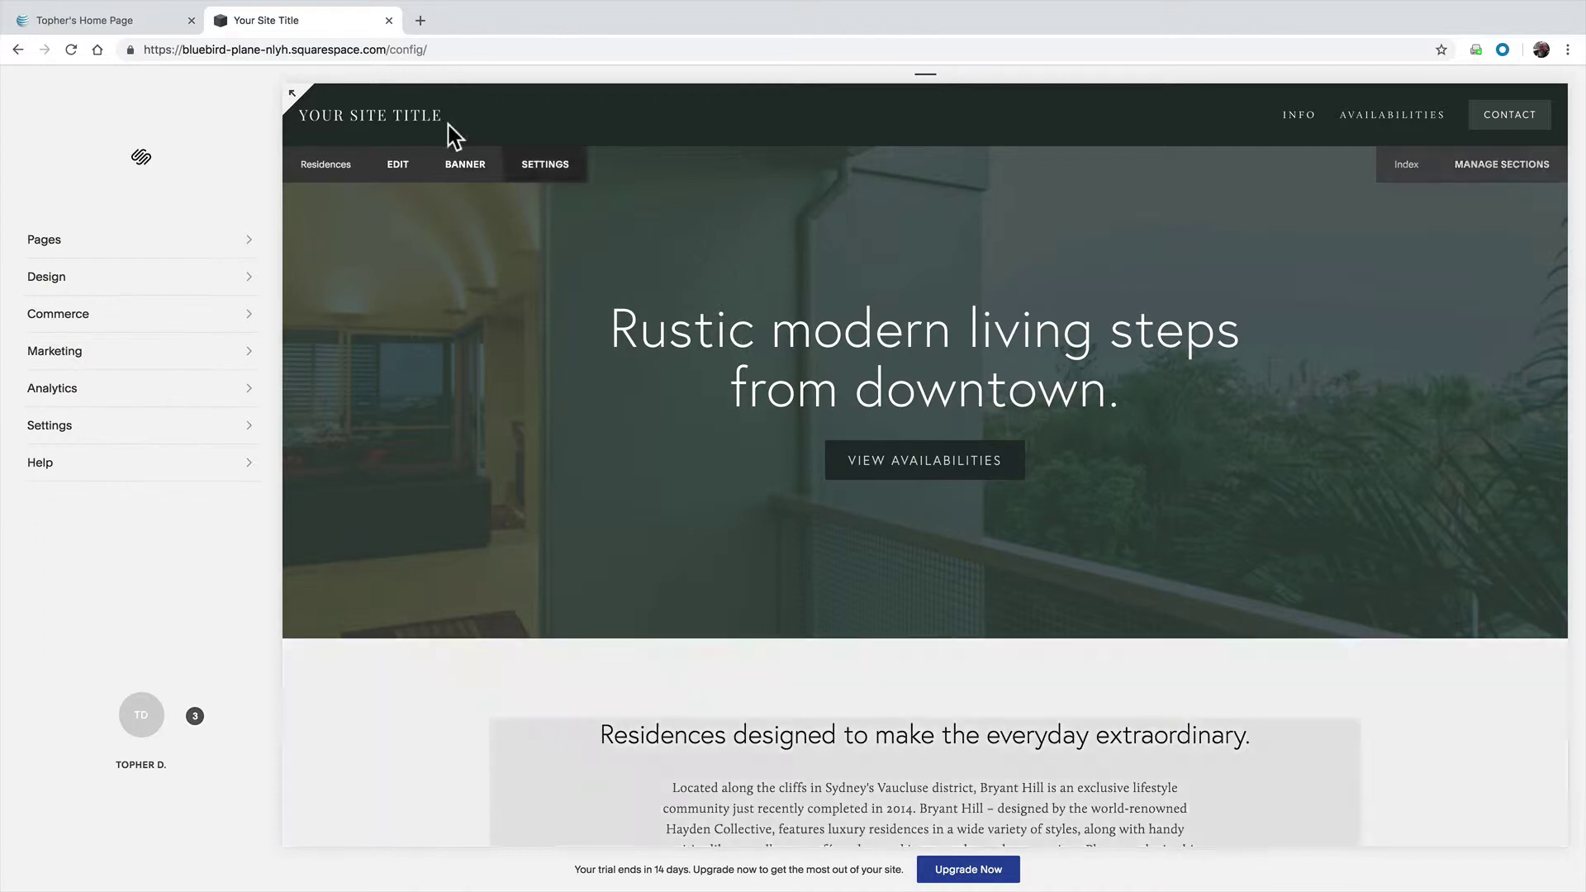
{"action": "mouse_move", "coordinate": [370, 115]}
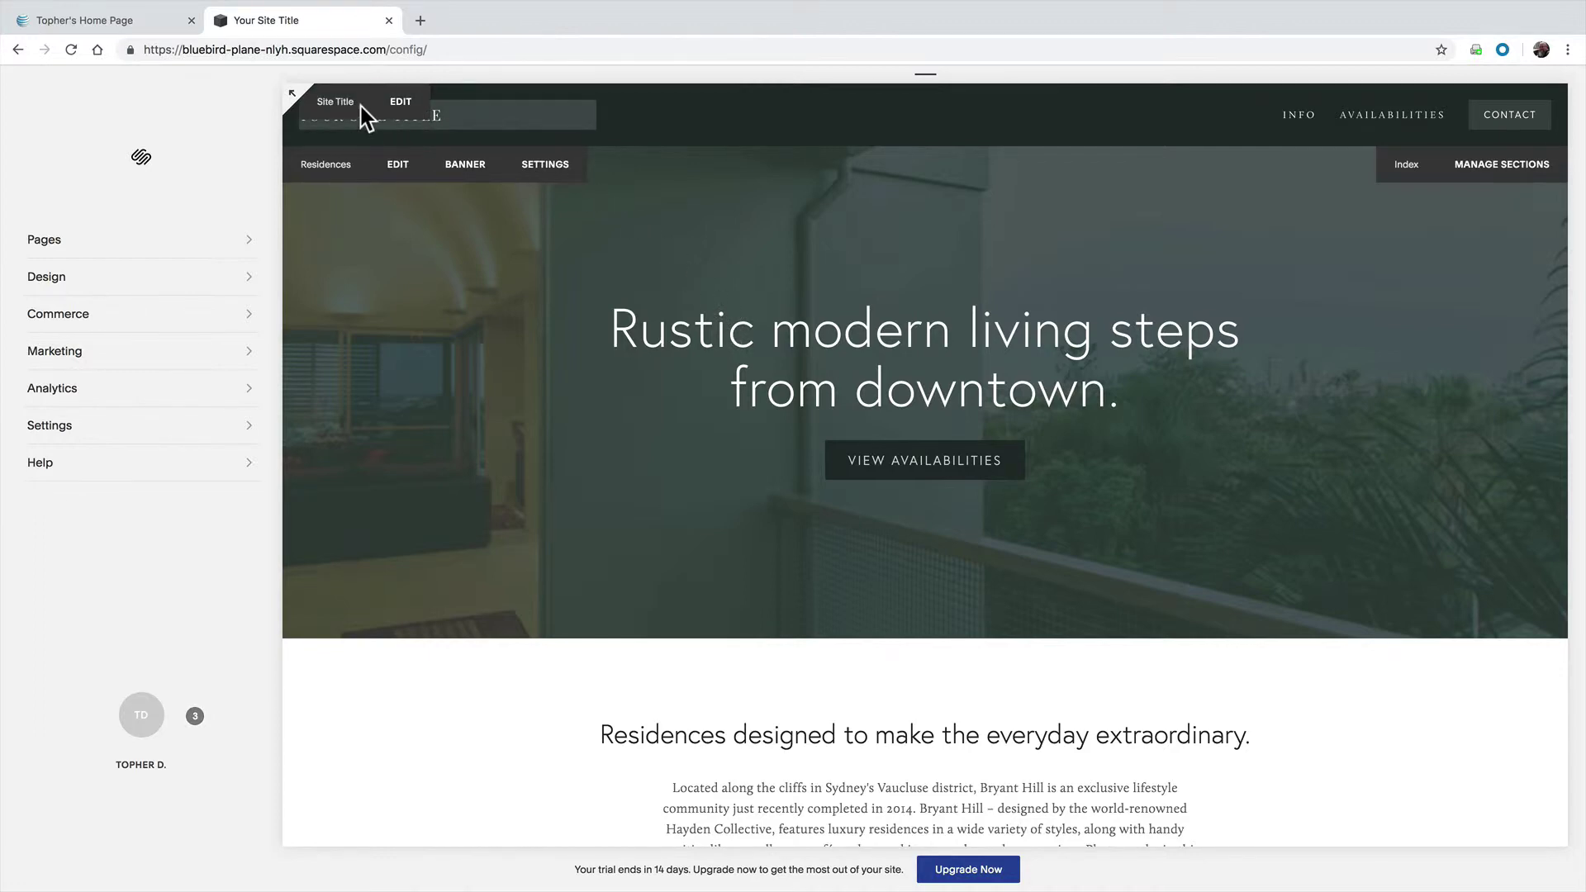
Replace the site title with 'Web Development Consulting' and save it
{"action": "left_click", "coordinate": [394, 109]}
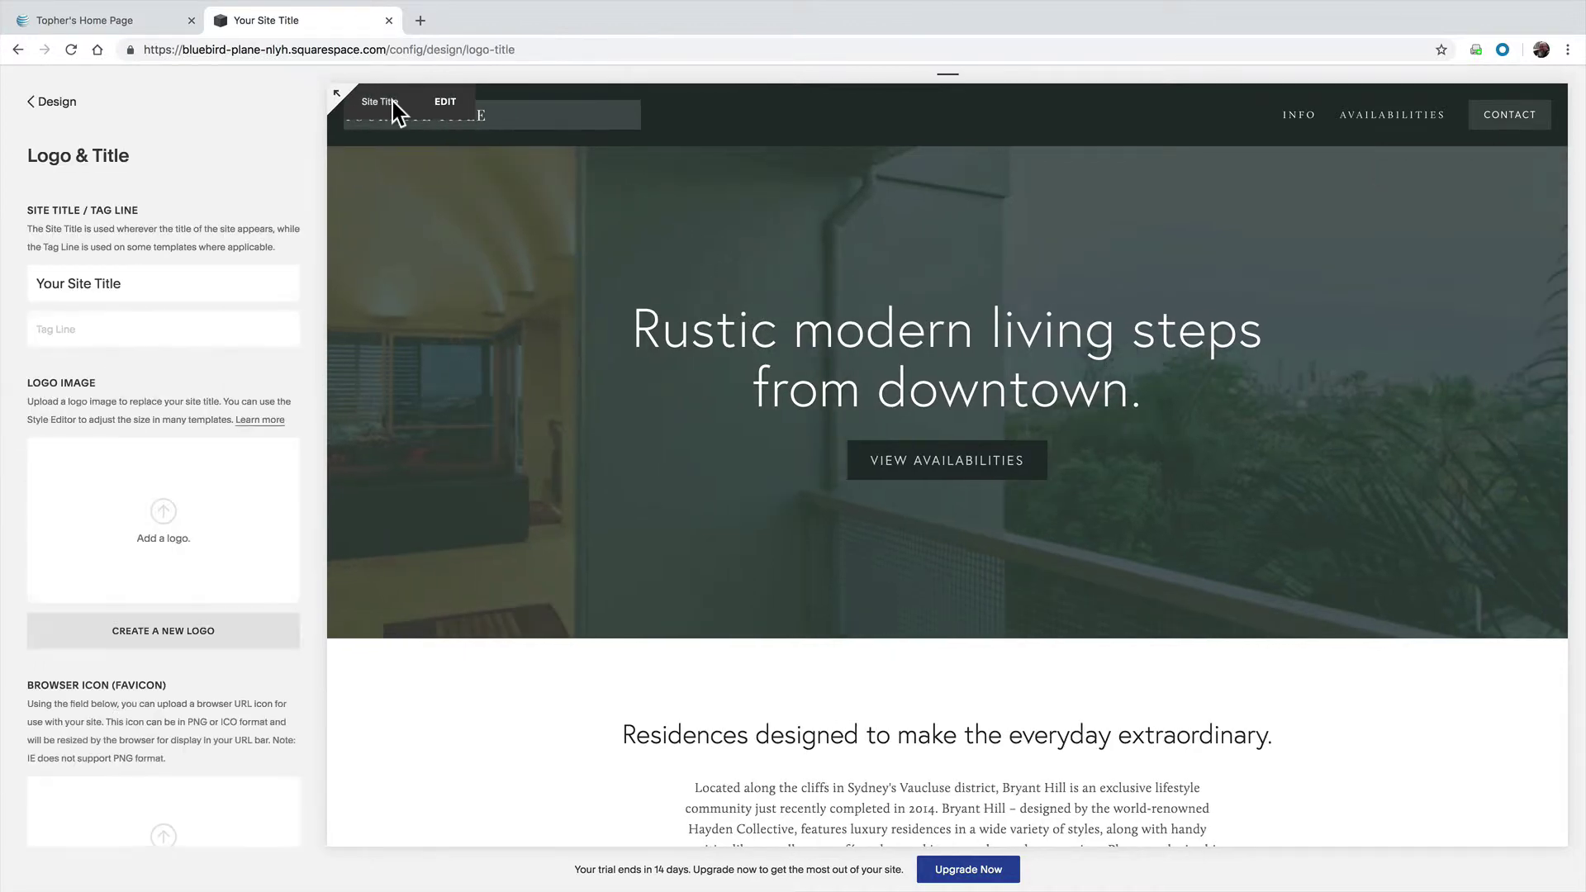
{"action": "triple_click", "coordinate": [140, 288]}
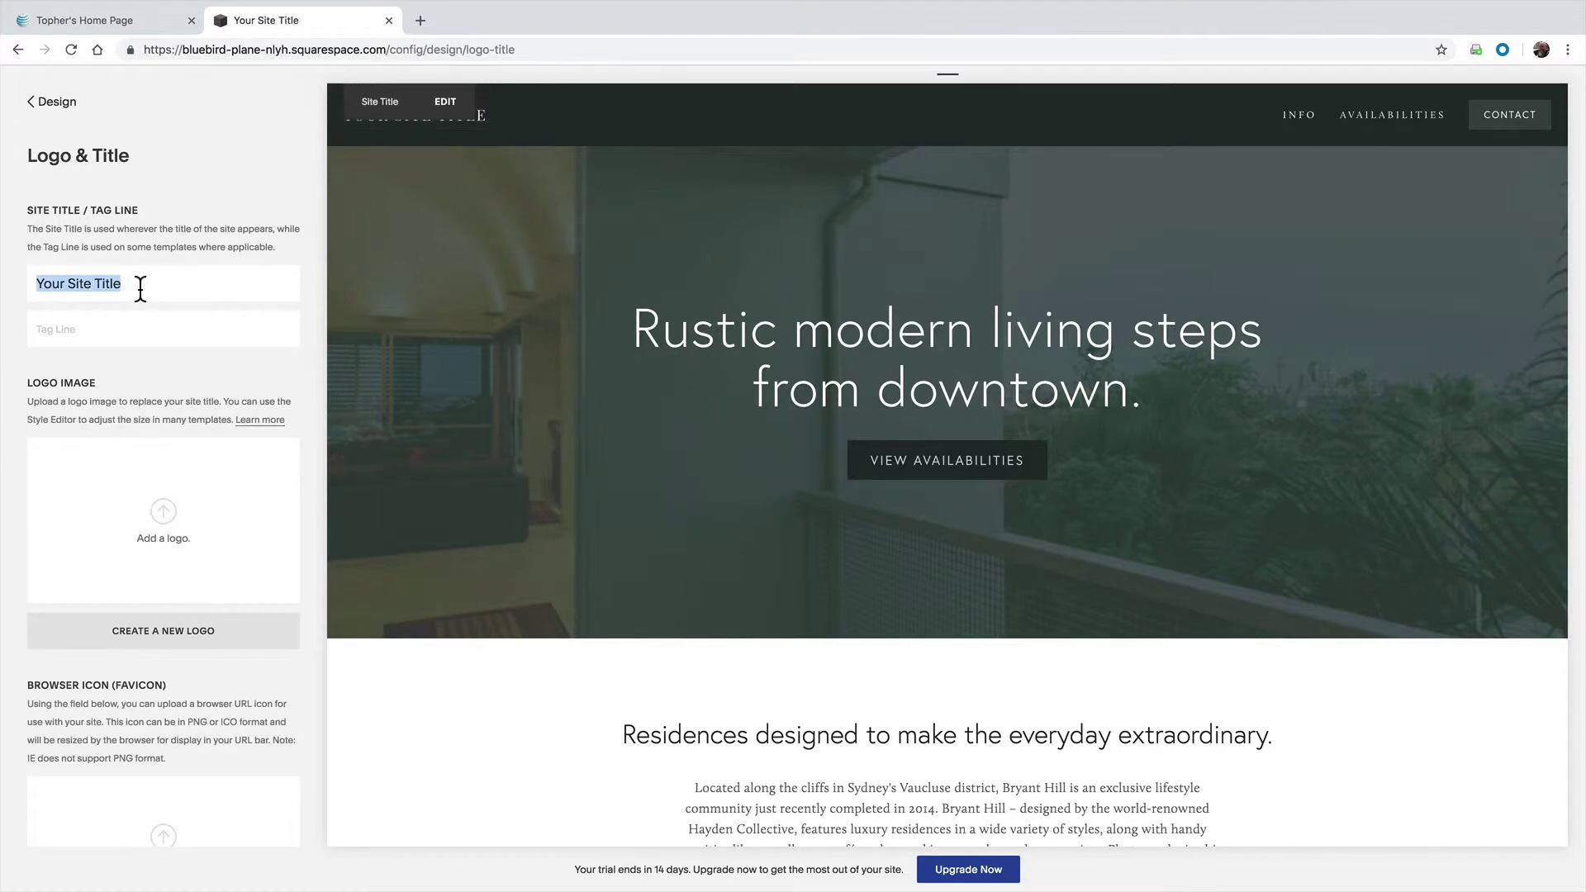
{"action": "type", "text": "Web Development Consulting"}
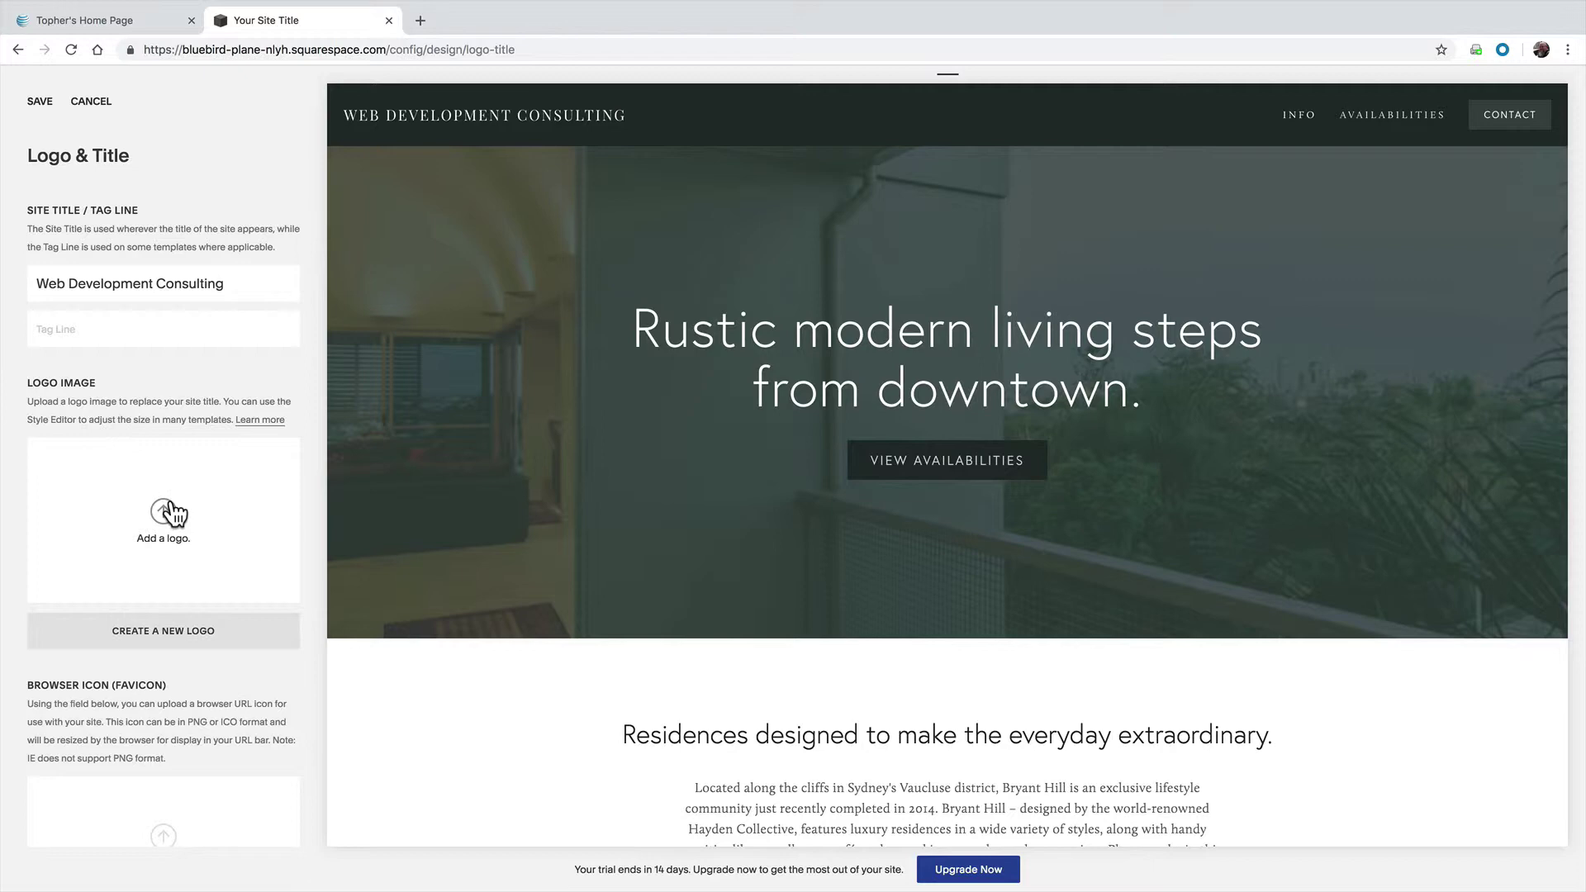
{"action": "scroll", "coordinate": [168, 514], "scroll_direction": "down", "scroll_amount": 5}
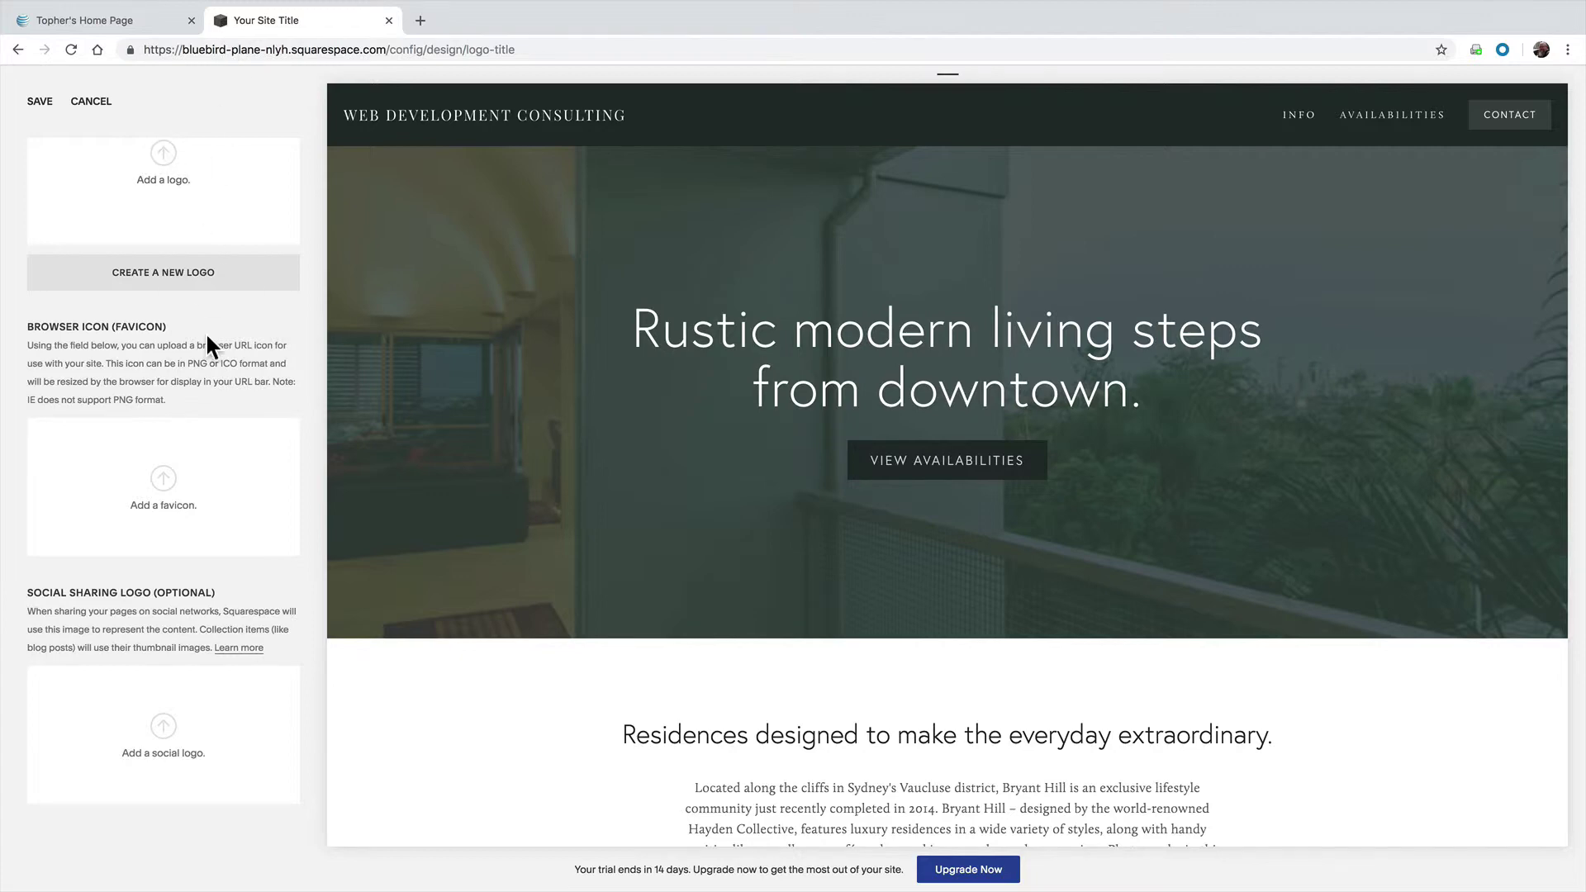
{"action": "scroll", "coordinate": [206, 333], "scroll_direction": "down", "scroll_amount": 1}
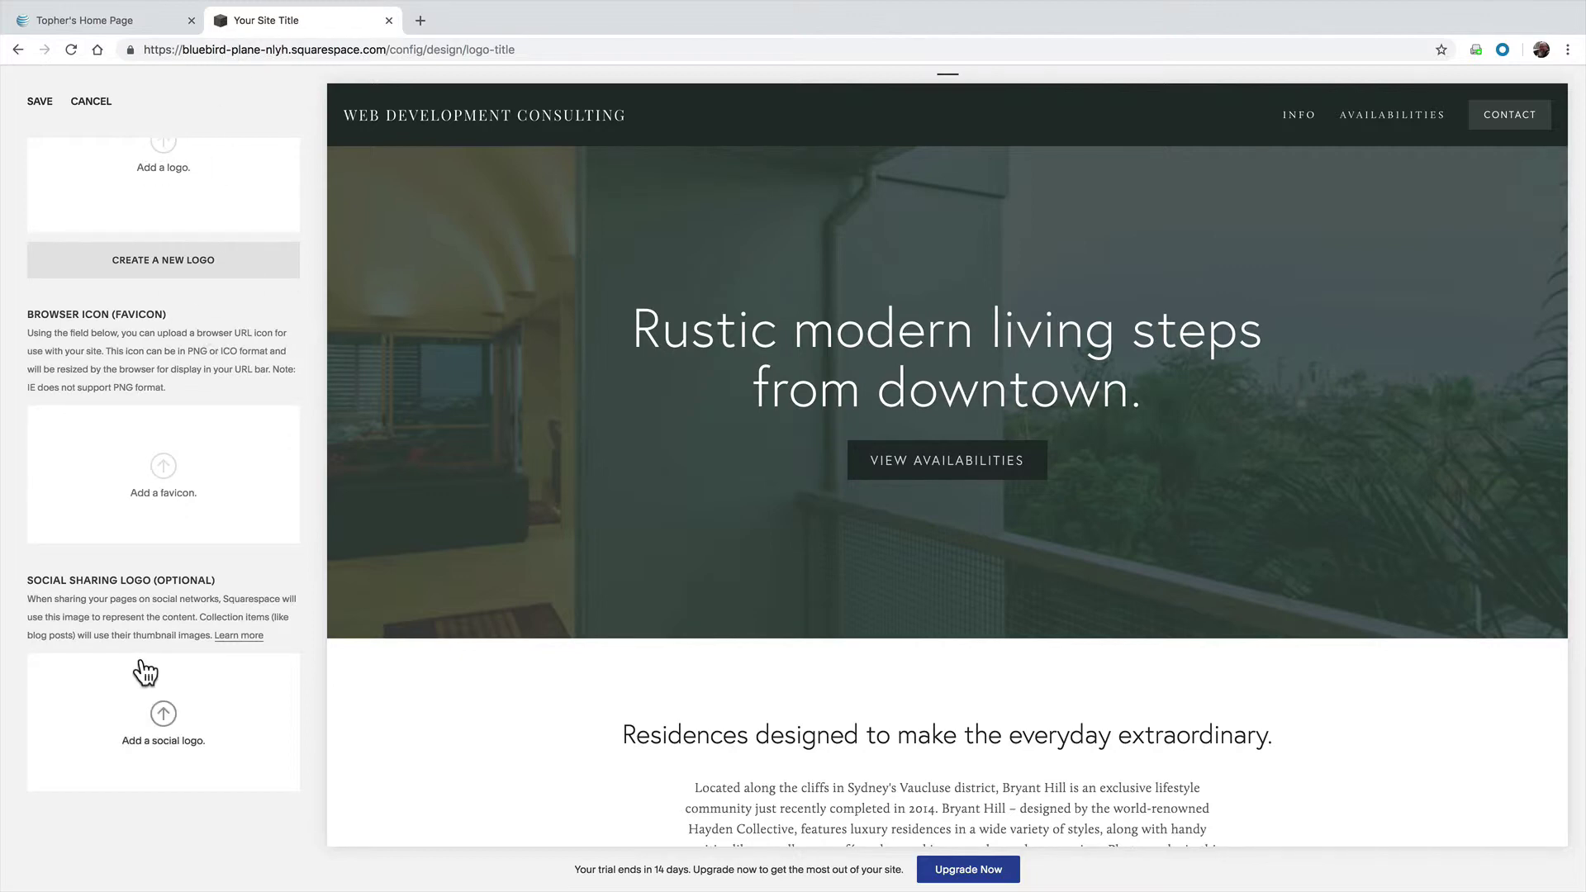
{"action": "scroll", "coordinate": [145, 672], "scroll_direction": "up", "scroll_amount": 1}
{"action": "scroll", "coordinate": [142, 662], "scroll_direction": "up", "scroll_amount": 5}
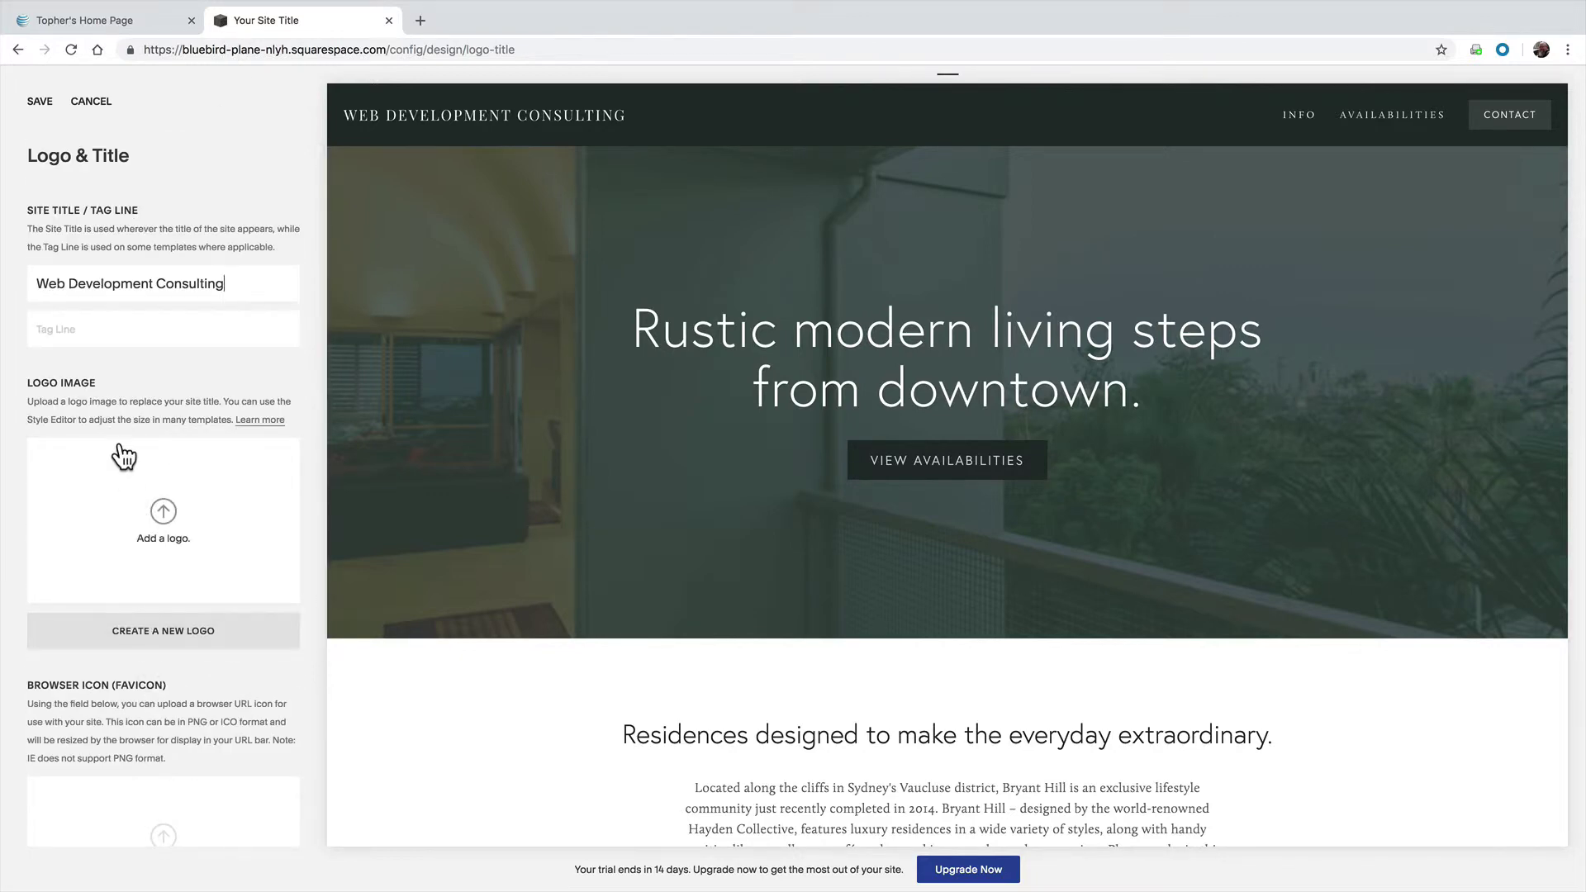
{"action": "left_click", "coordinate": [40, 104]}
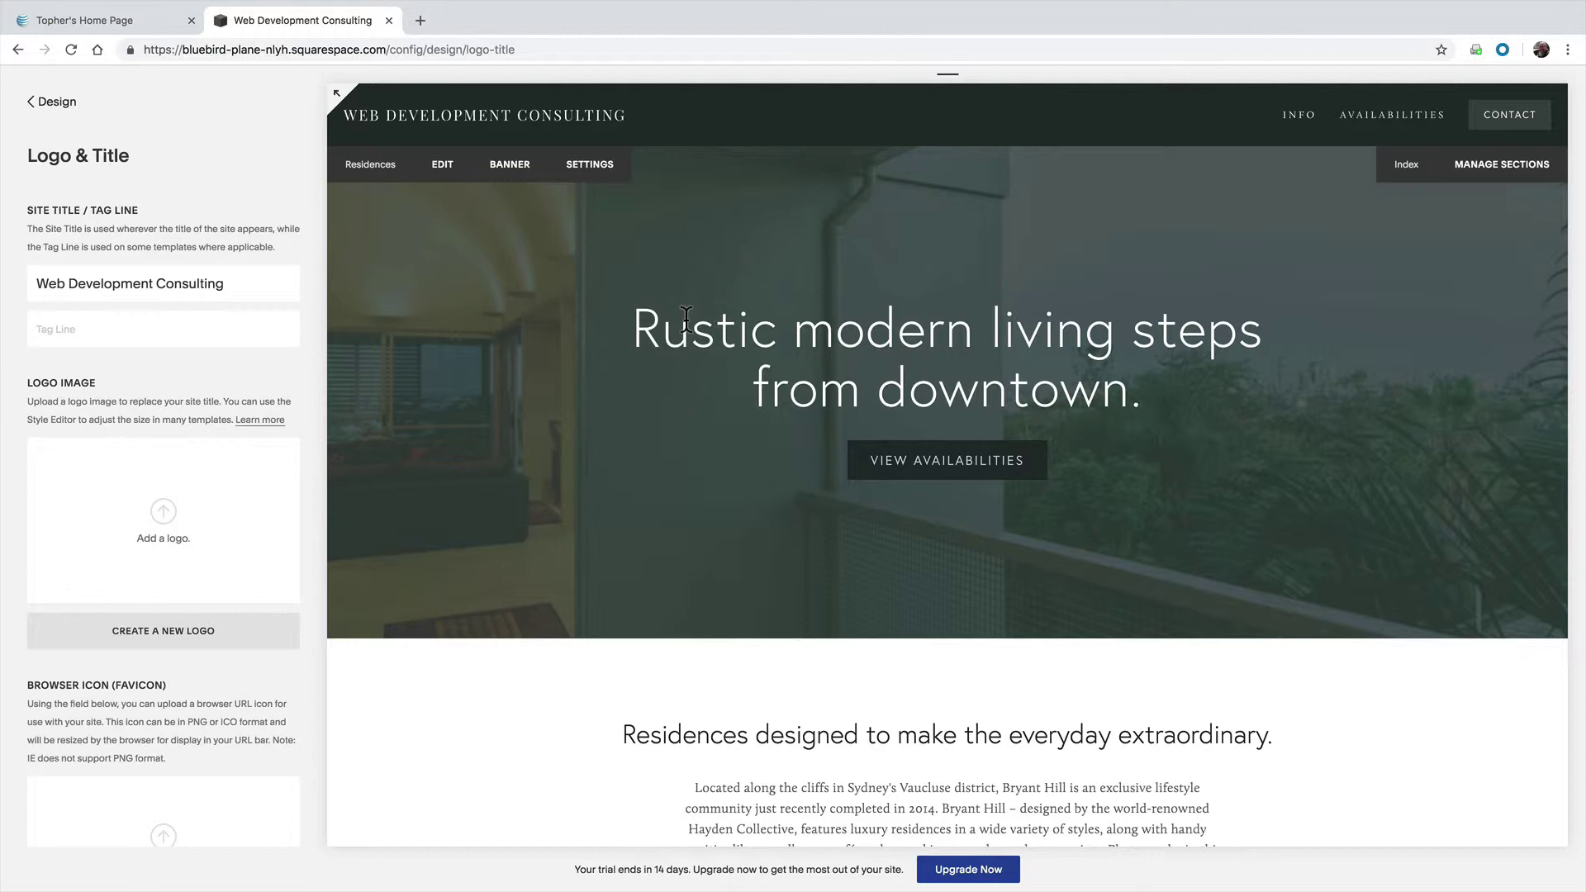
Change the heading word 'Residences' to 'Websites' so it reads 'Websites designed to make the everyday extraordinary.'
{"action": "left_click", "coordinate": [442, 164]}
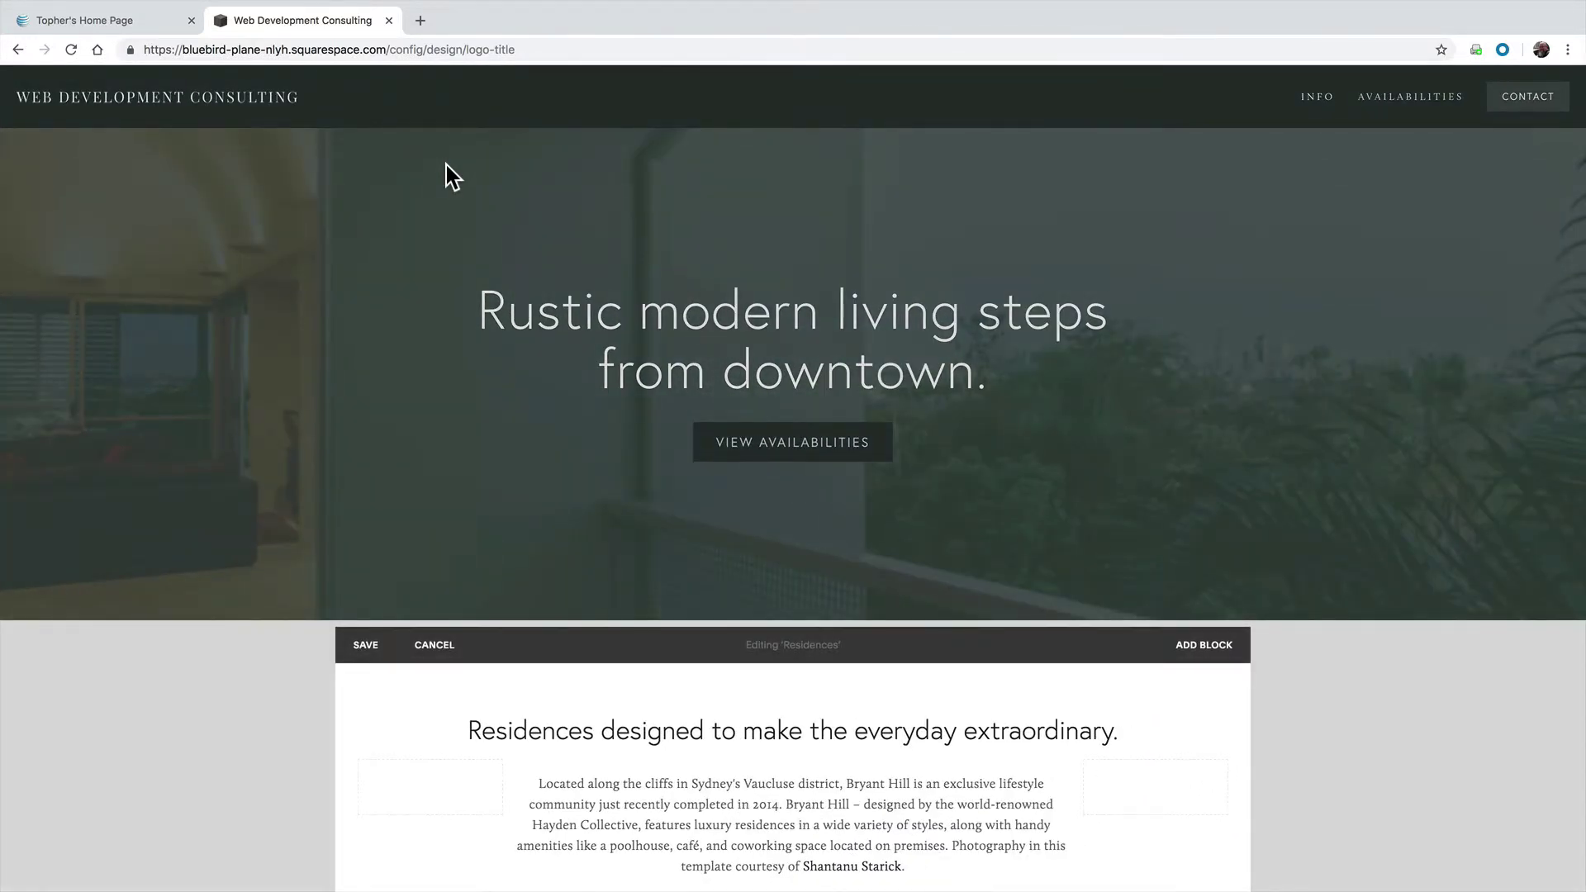
{"action": "scroll", "coordinate": [839, 534], "scroll_direction": "down", "scroll_amount": 3}
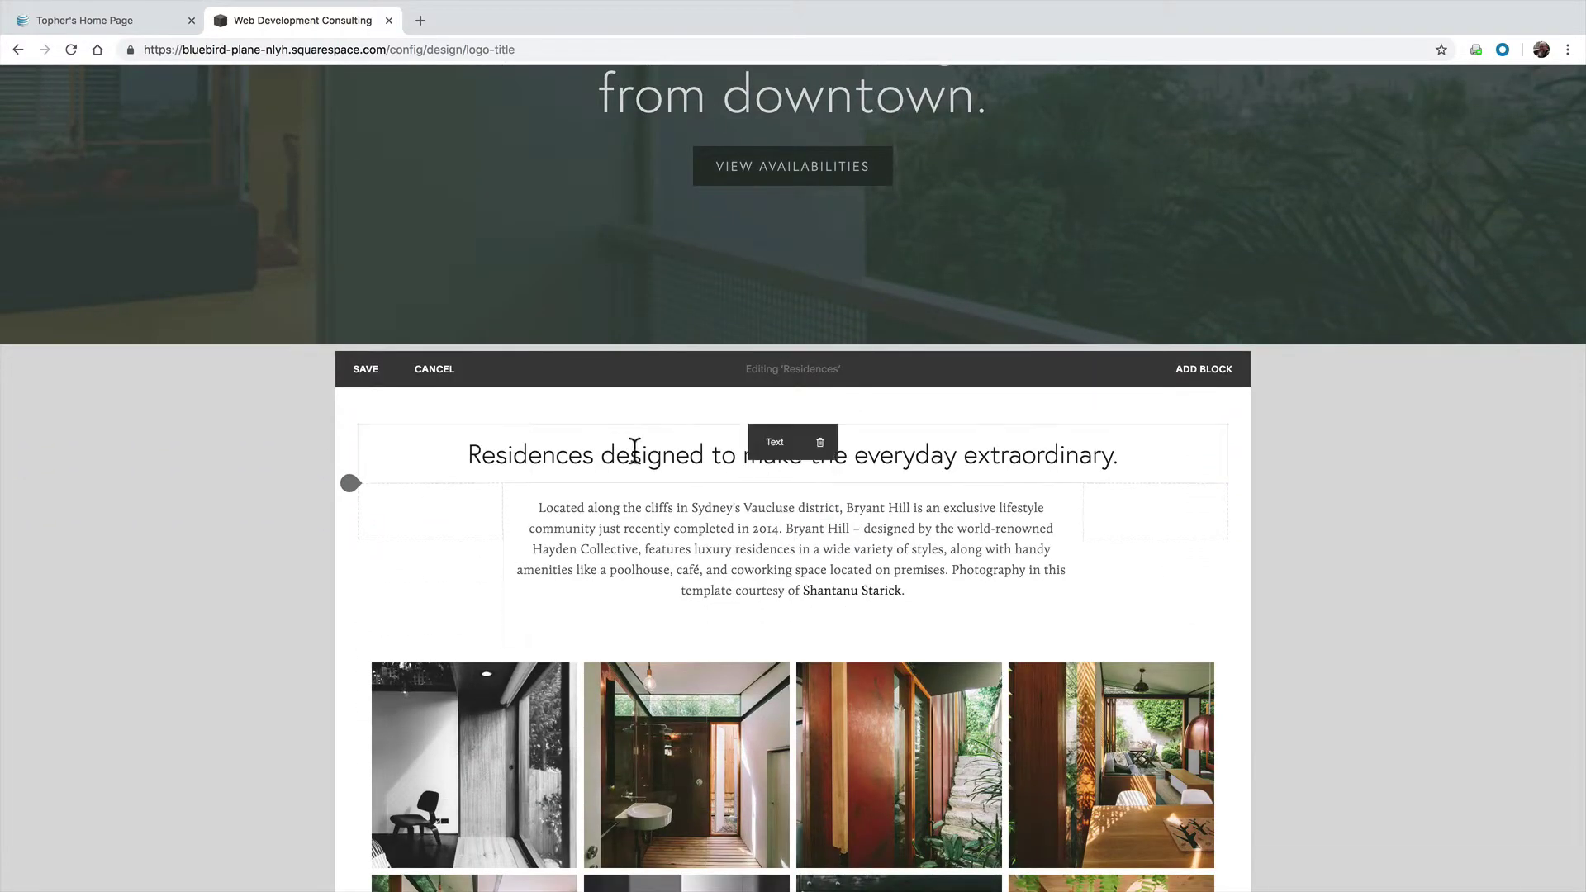
{"action": "double_click", "coordinate": [644, 453]}
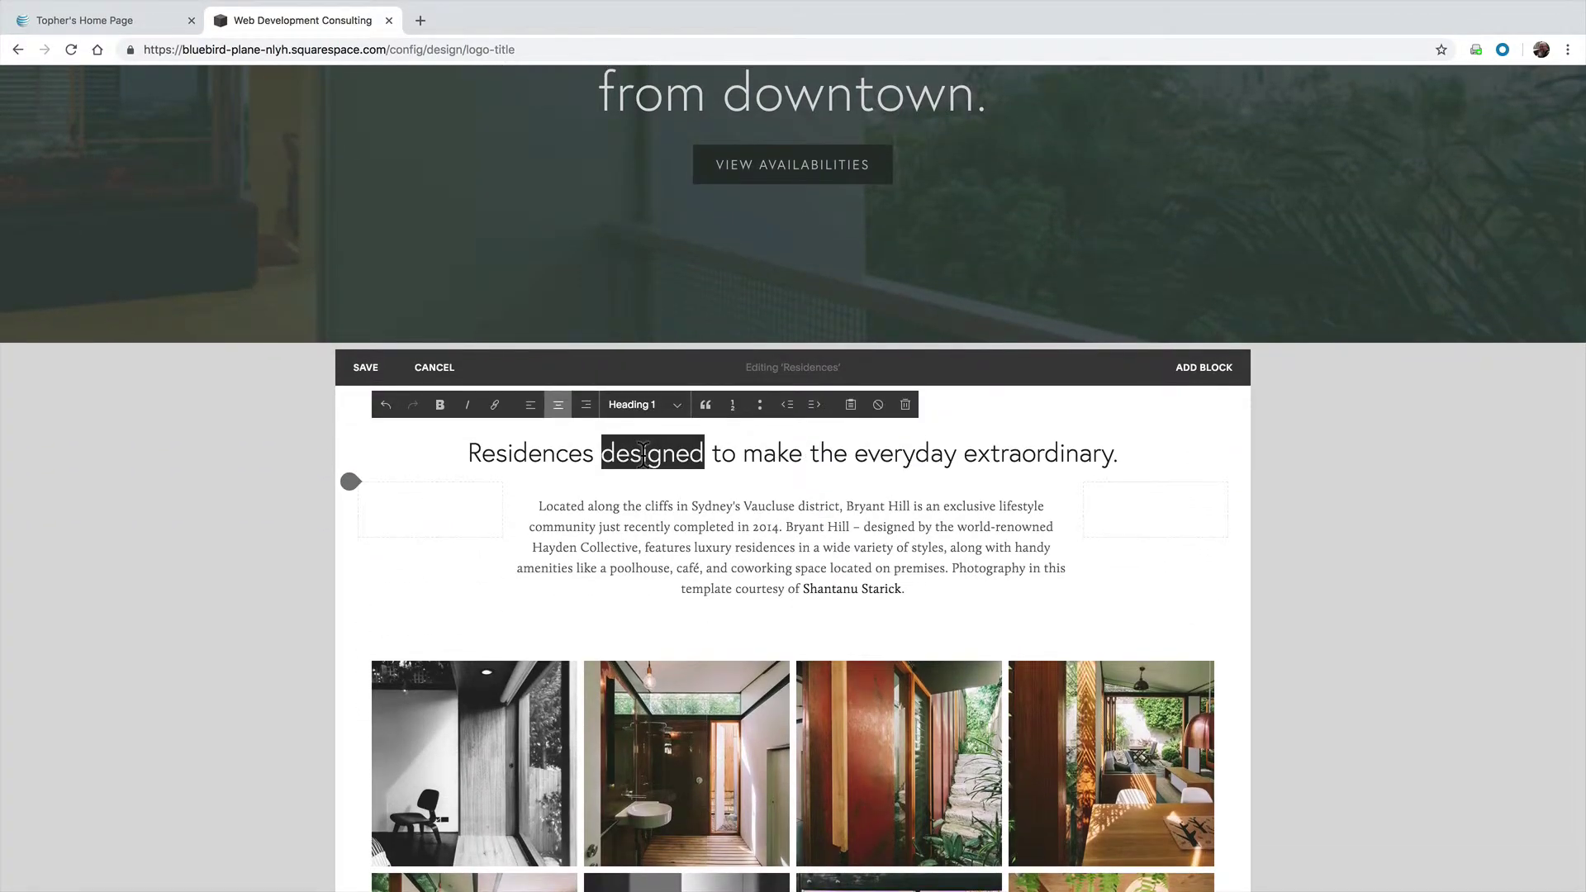
{"action": "double_click", "coordinate": [546, 454]}
{"action": "type", "text": "W"}
{"action": "mouse_move", "coordinate": [535, 509]}
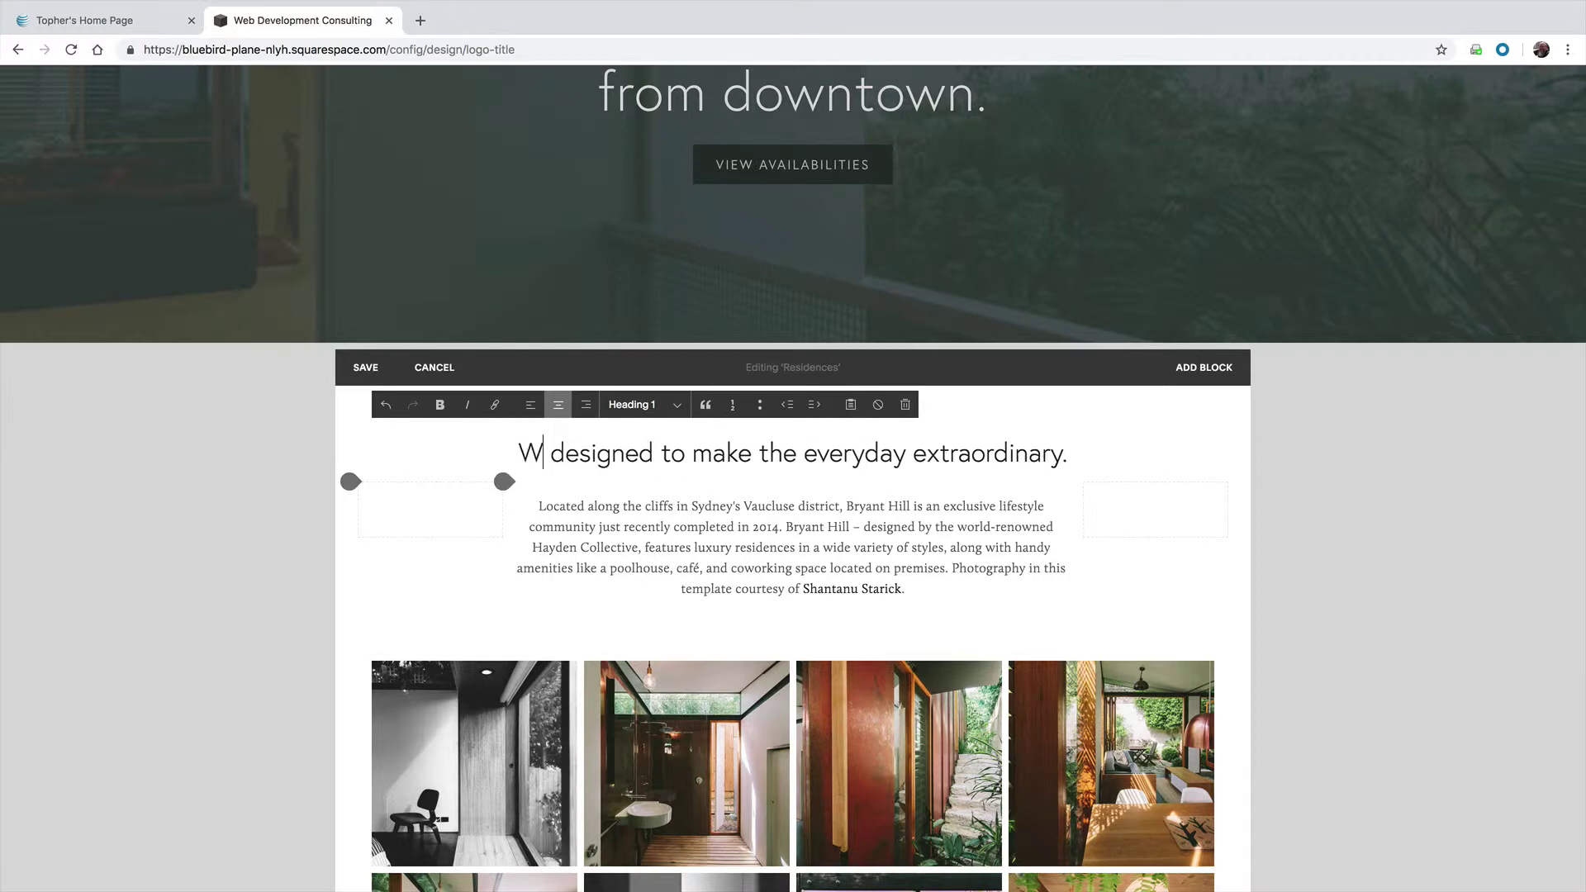
{"action": "type", "text": "eb S"}
{"action": "key", "text": "BackSpace"}
{"action": "type", "text": "sites"}
{"action": "left_click", "coordinate": [726, 528]}
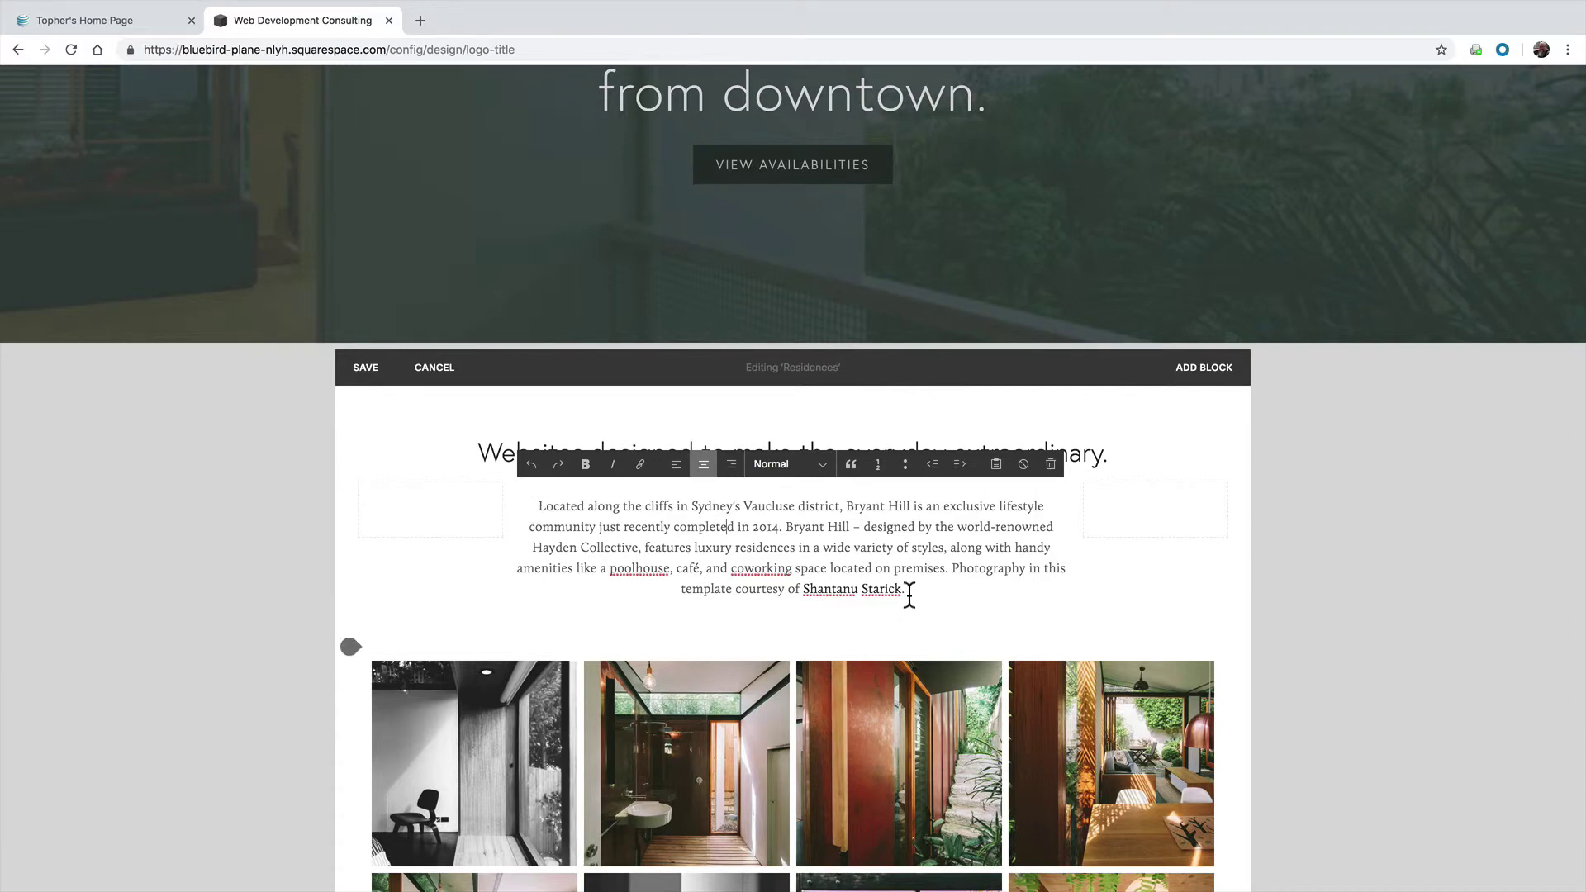
{"action": "scroll", "coordinate": [930, 545], "scroll_direction": "down", "scroll_amount": 1}
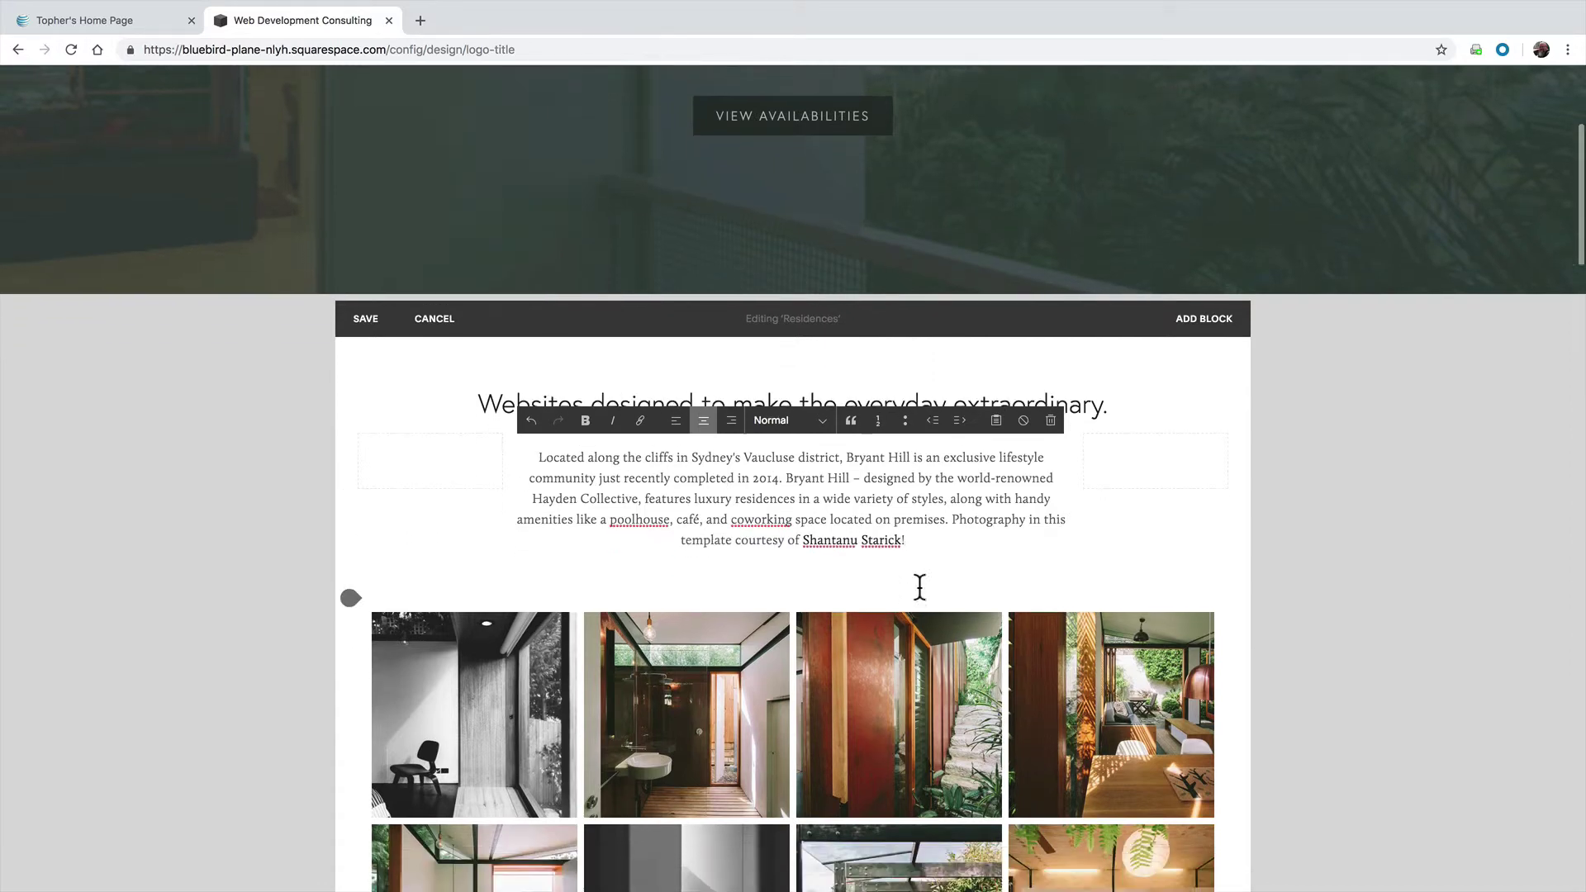
{"action": "scroll", "coordinate": [955, 507], "scroll_direction": "down", "scroll_amount": 2}
{"action": "scroll", "coordinate": [955, 507], "scroll_direction": "down", "scroll_amount": 3}
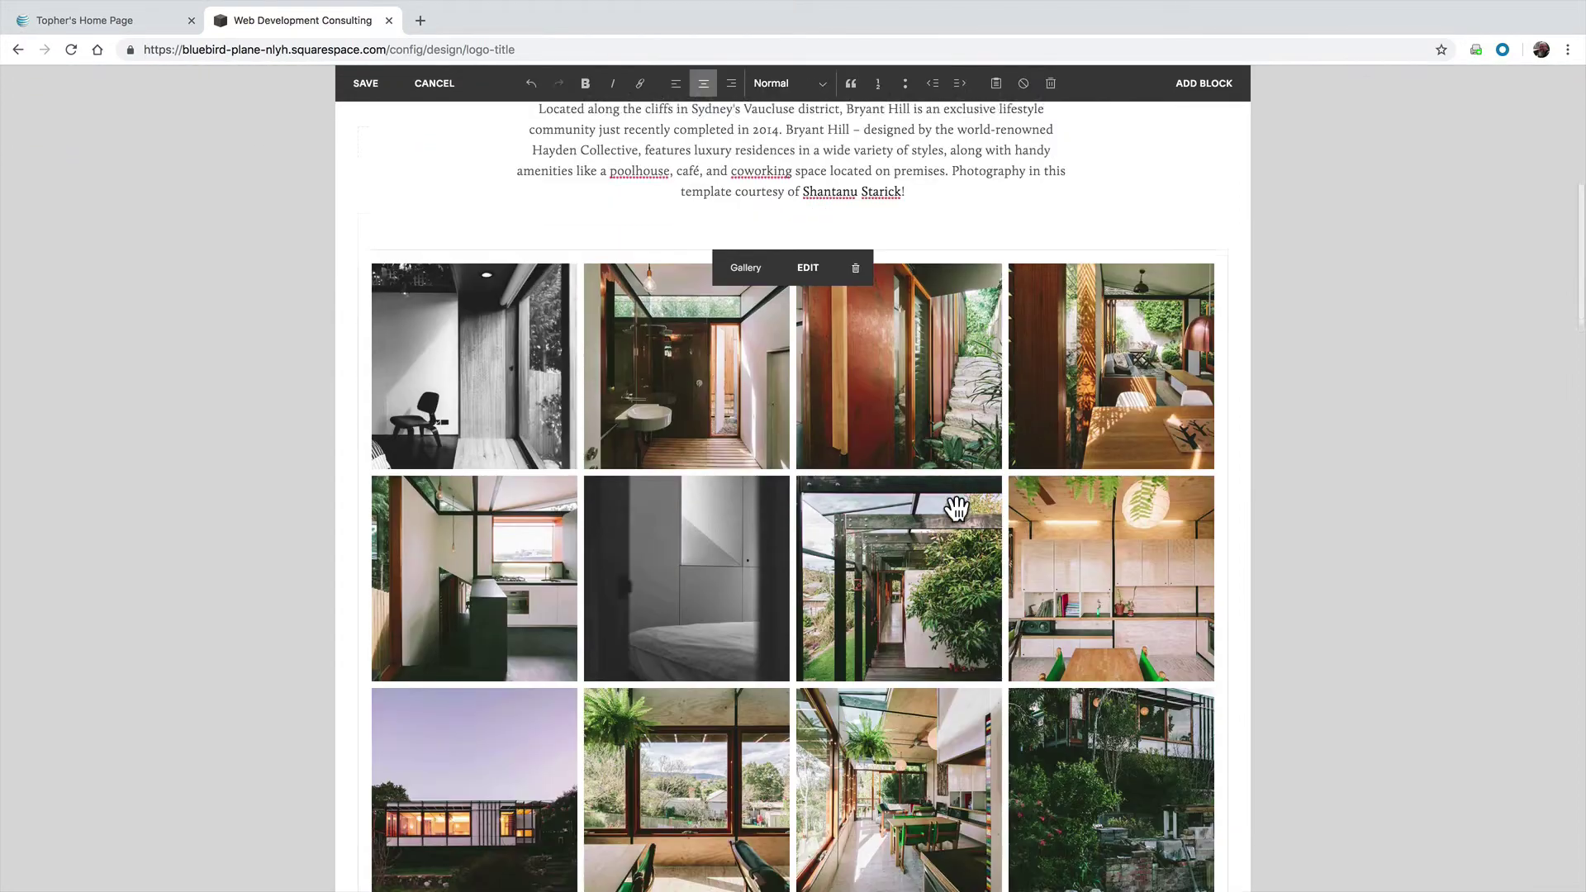
{"action": "left_click", "coordinate": [933, 412]}
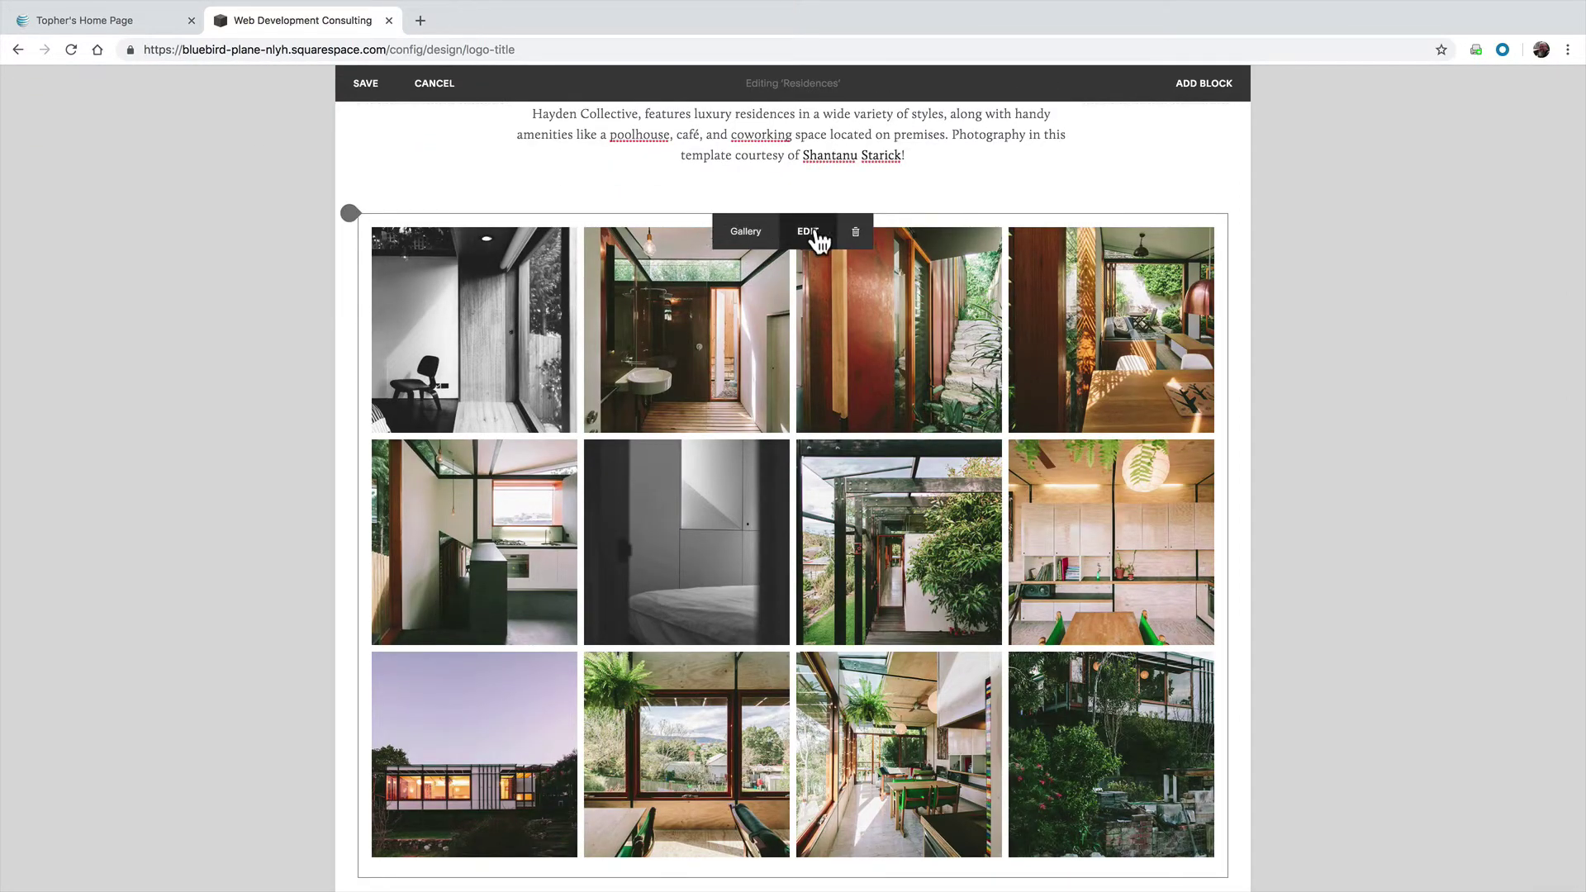
{"action": "scroll", "coordinate": [819, 354], "scroll_direction": "down", "scroll_amount": 2}
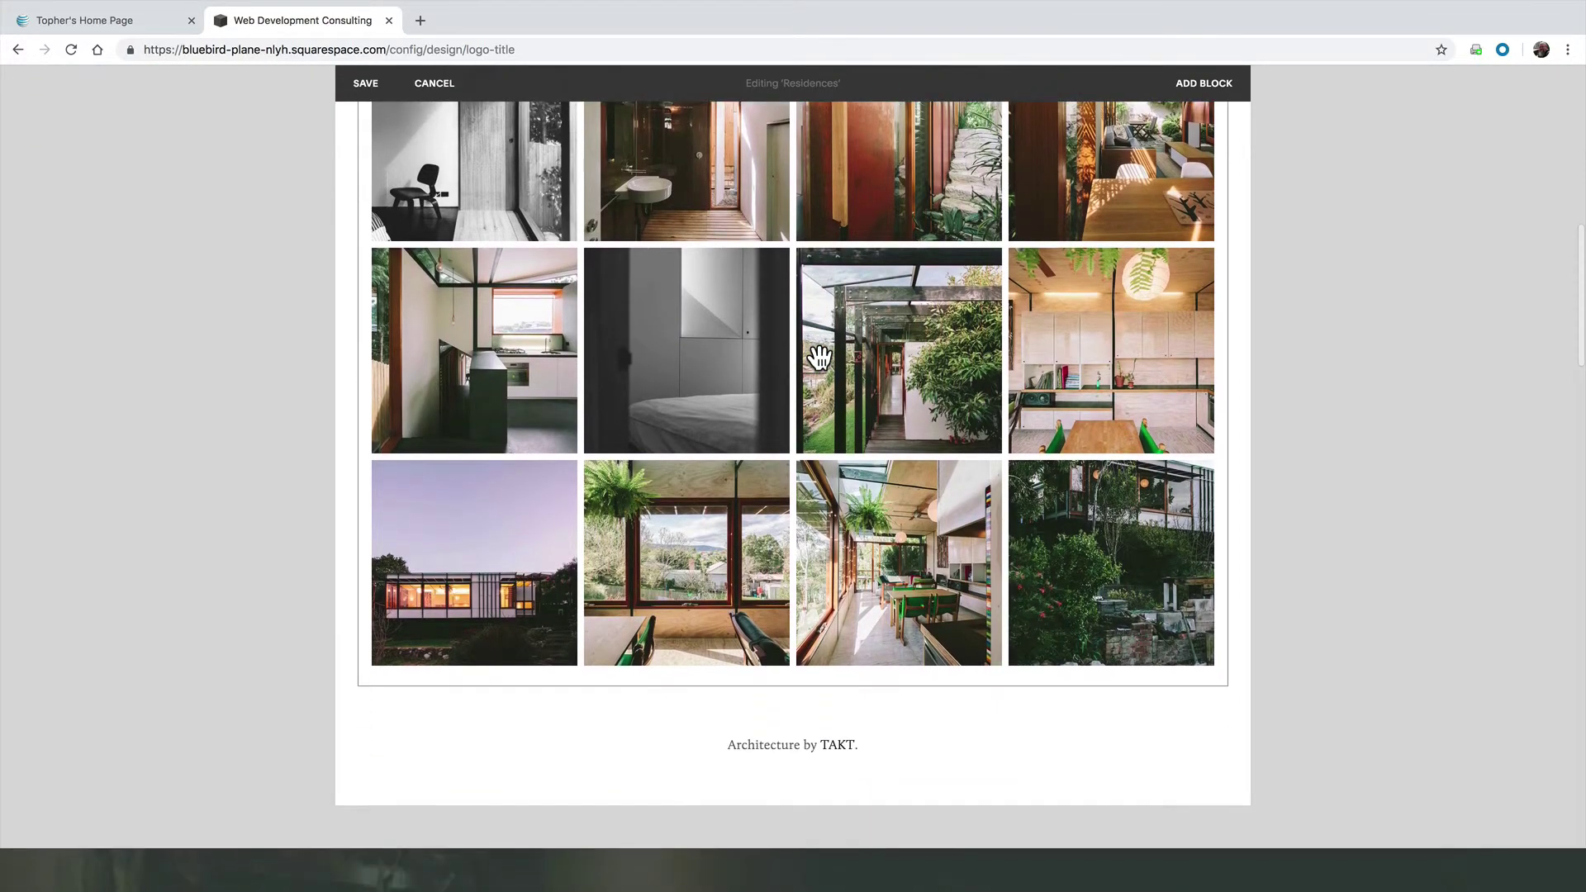
{"action": "scroll", "coordinate": [818, 354], "scroll_direction": "up", "scroll_amount": 4}
{"action": "scroll", "coordinate": [820, 358], "scroll_direction": "up", "scroll_amount": 7}
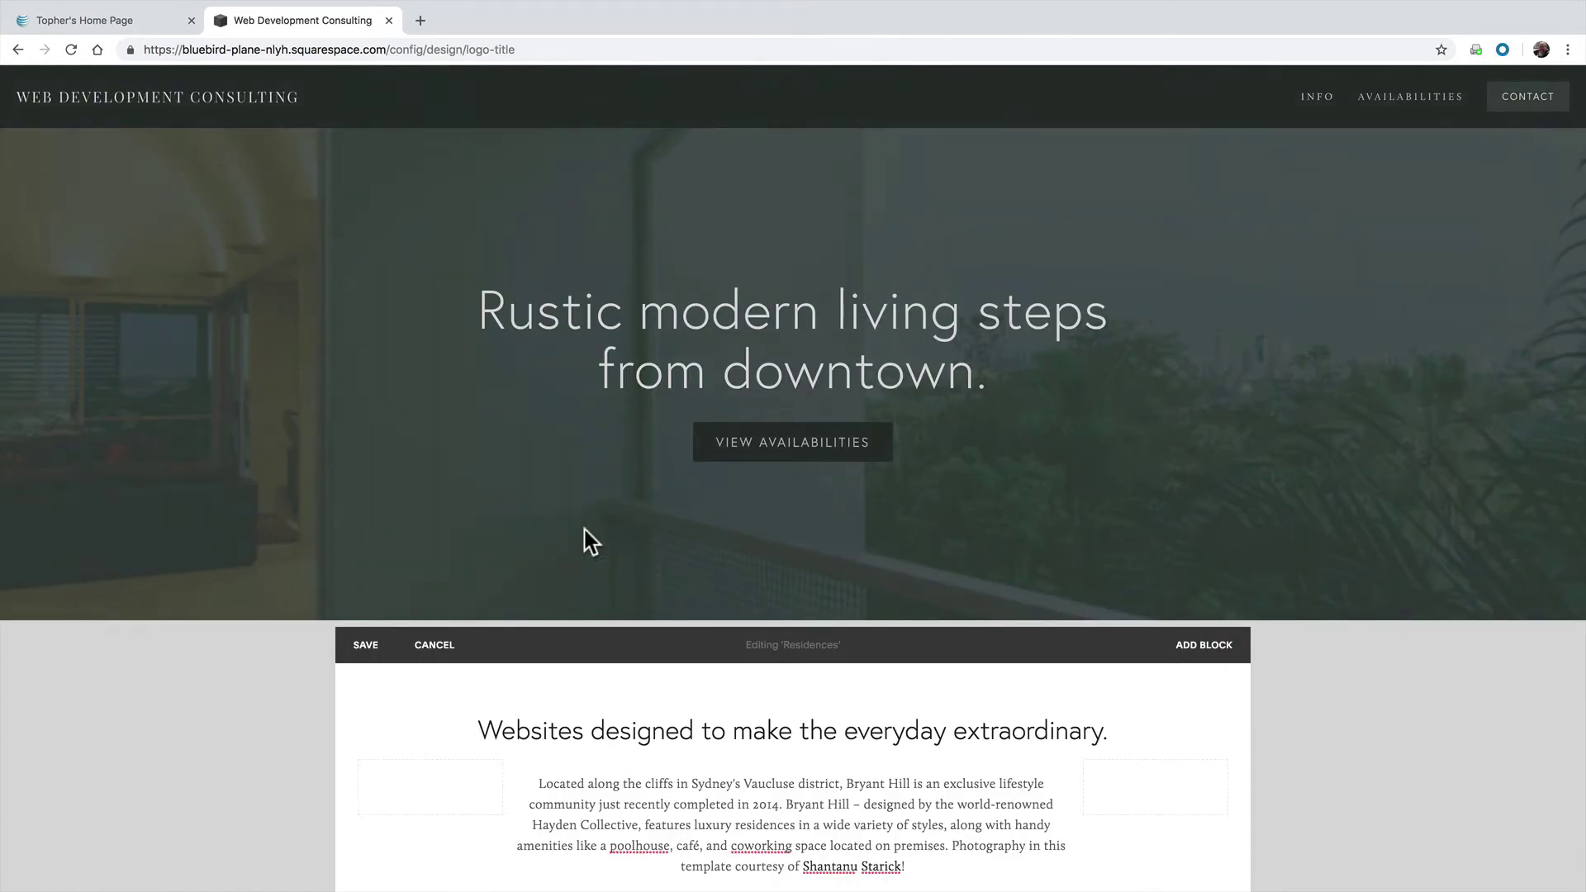
Save the heading edit and go to the Residences page banner settings
{"action": "left_click", "coordinate": [359, 646]}
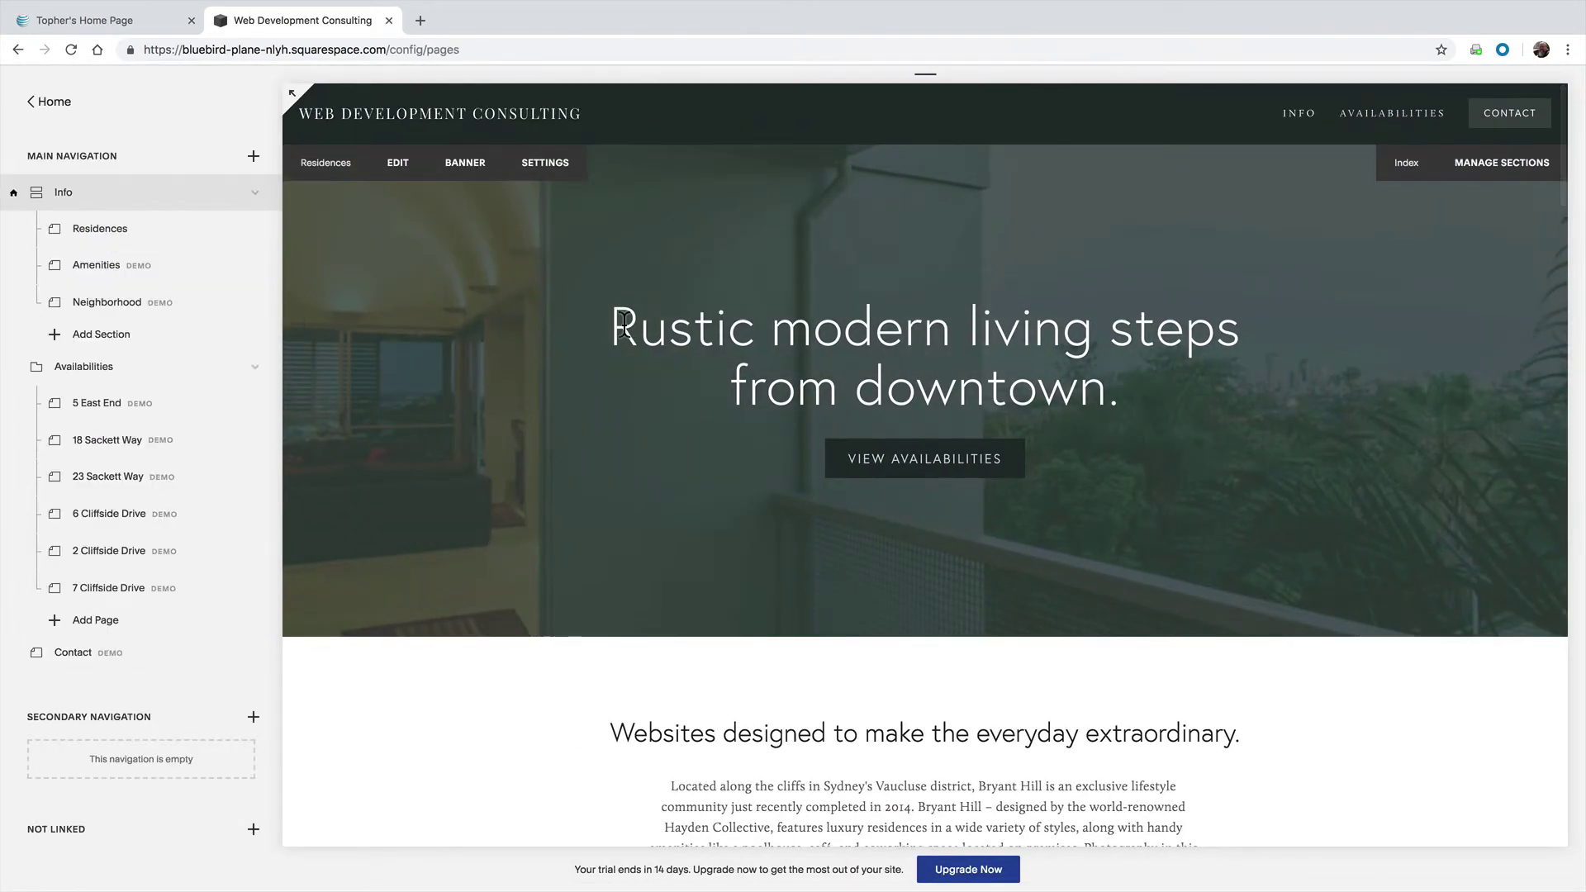
{"action": "left_click_drag", "start_coordinate": [611, 325], "coordinate": [1100, 378]}
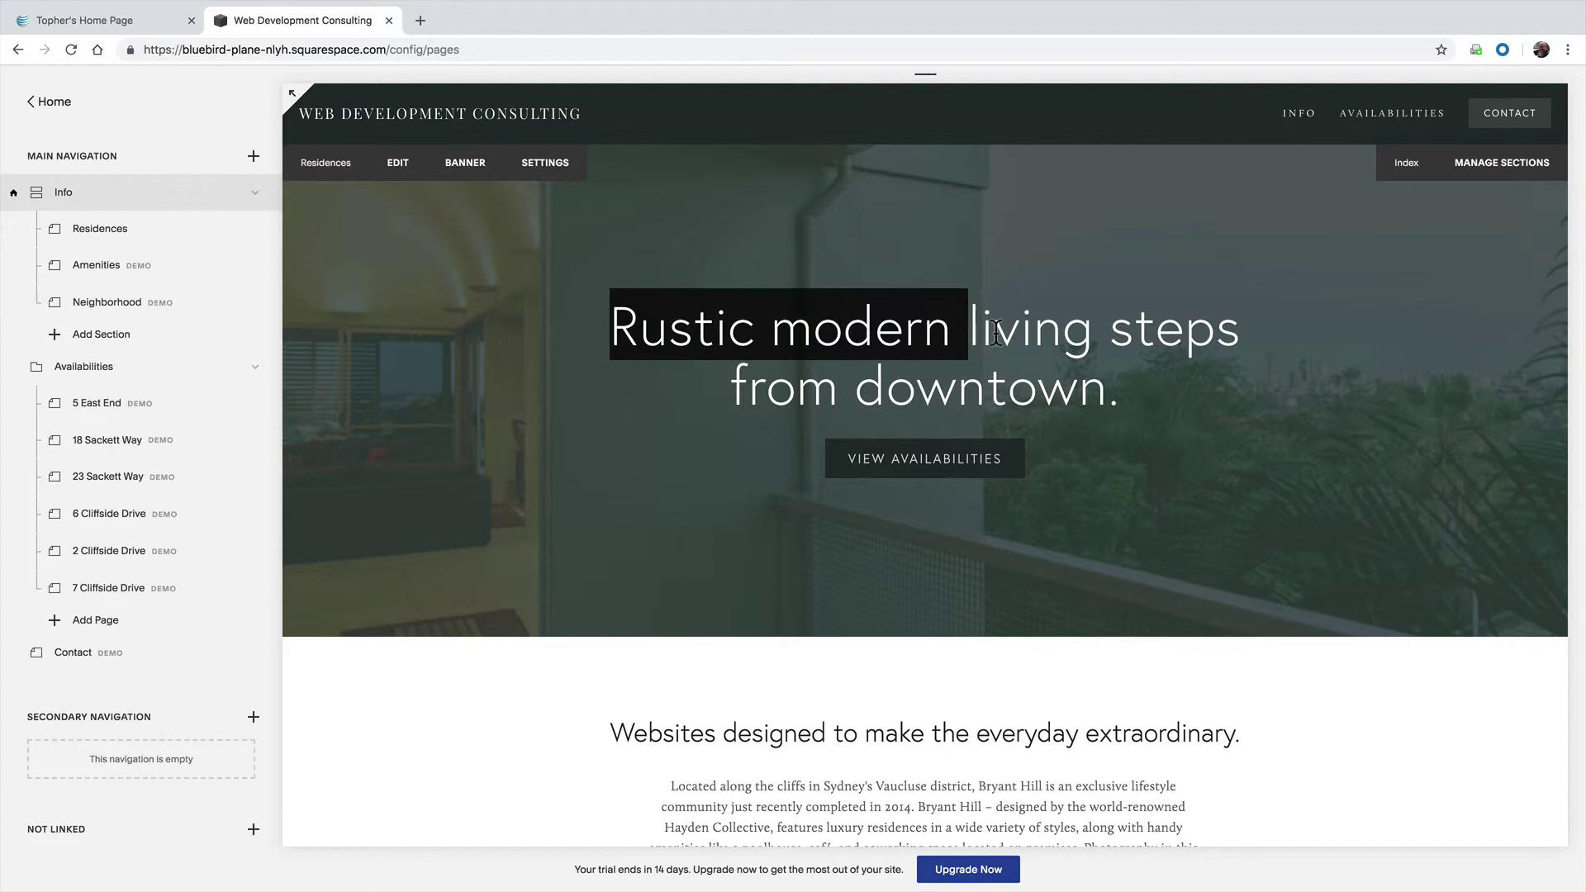
{"action": "left_click", "coordinate": [455, 173]}
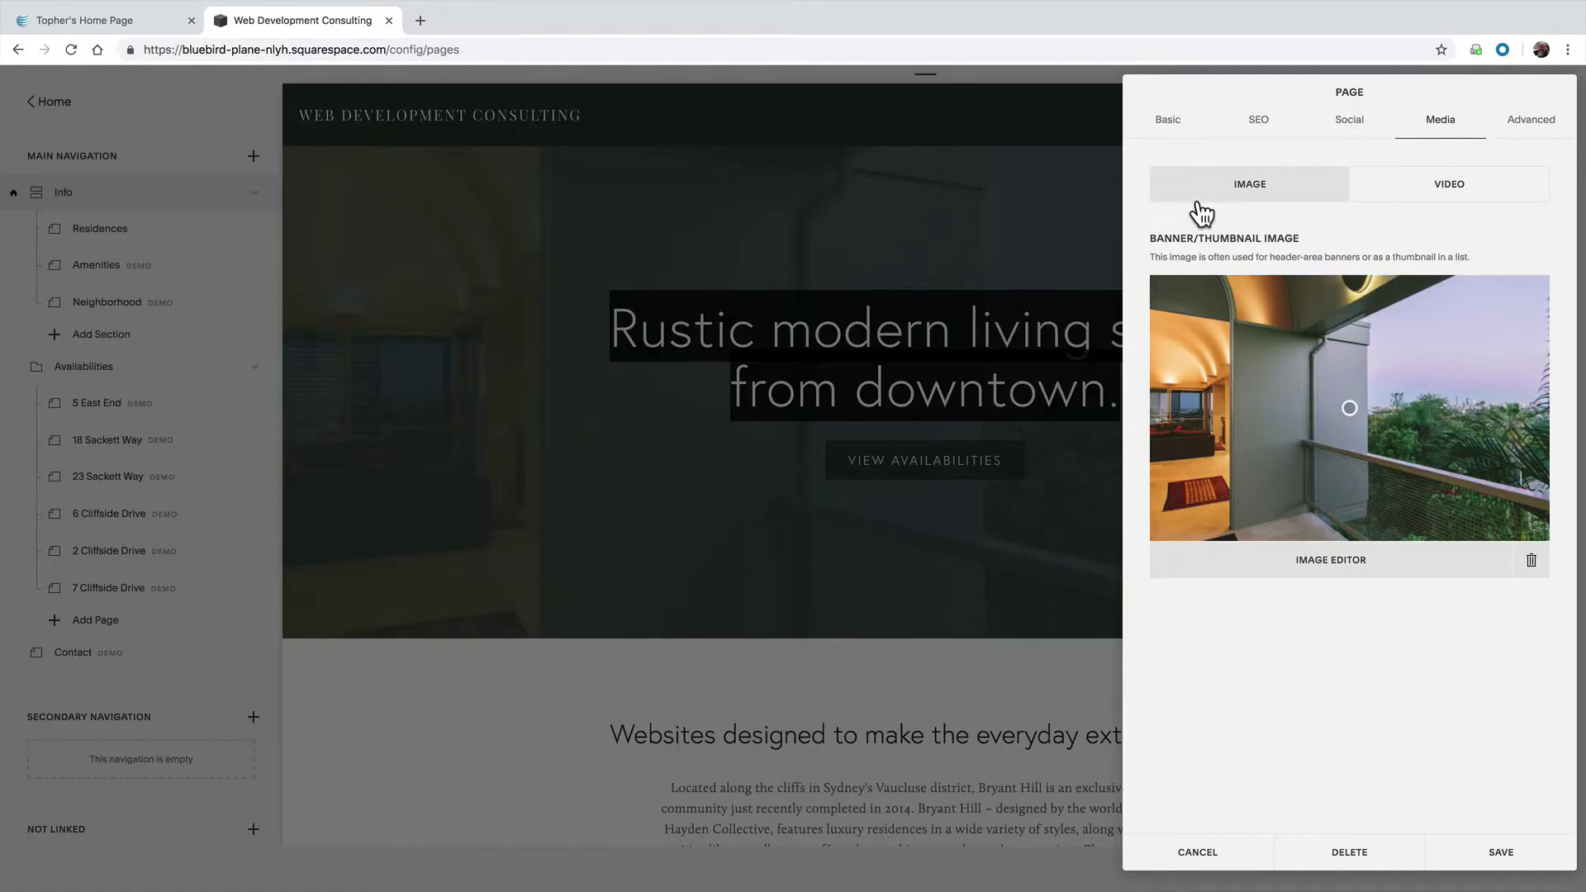
Change the page description to end 'downtown!' instead of 'downtown.' and save
{"action": "left_click", "coordinate": [1168, 120]}
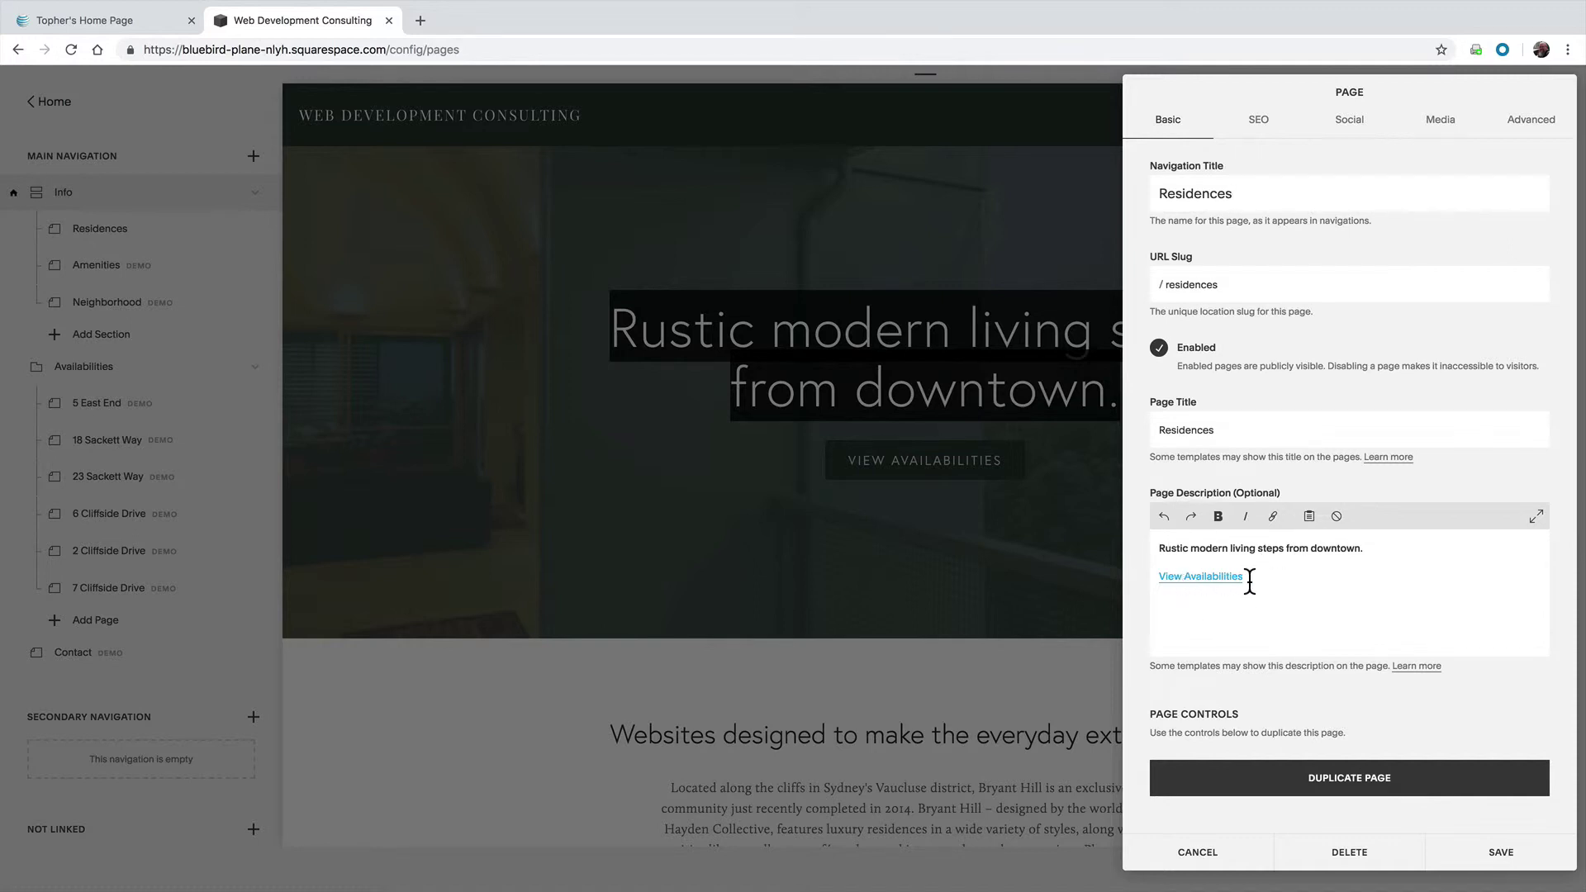
{"action": "left_click", "coordinate": [1372, 549]}
{"action": "key", "text": "BackSpace"}
{"action": "type", "text": "!"}
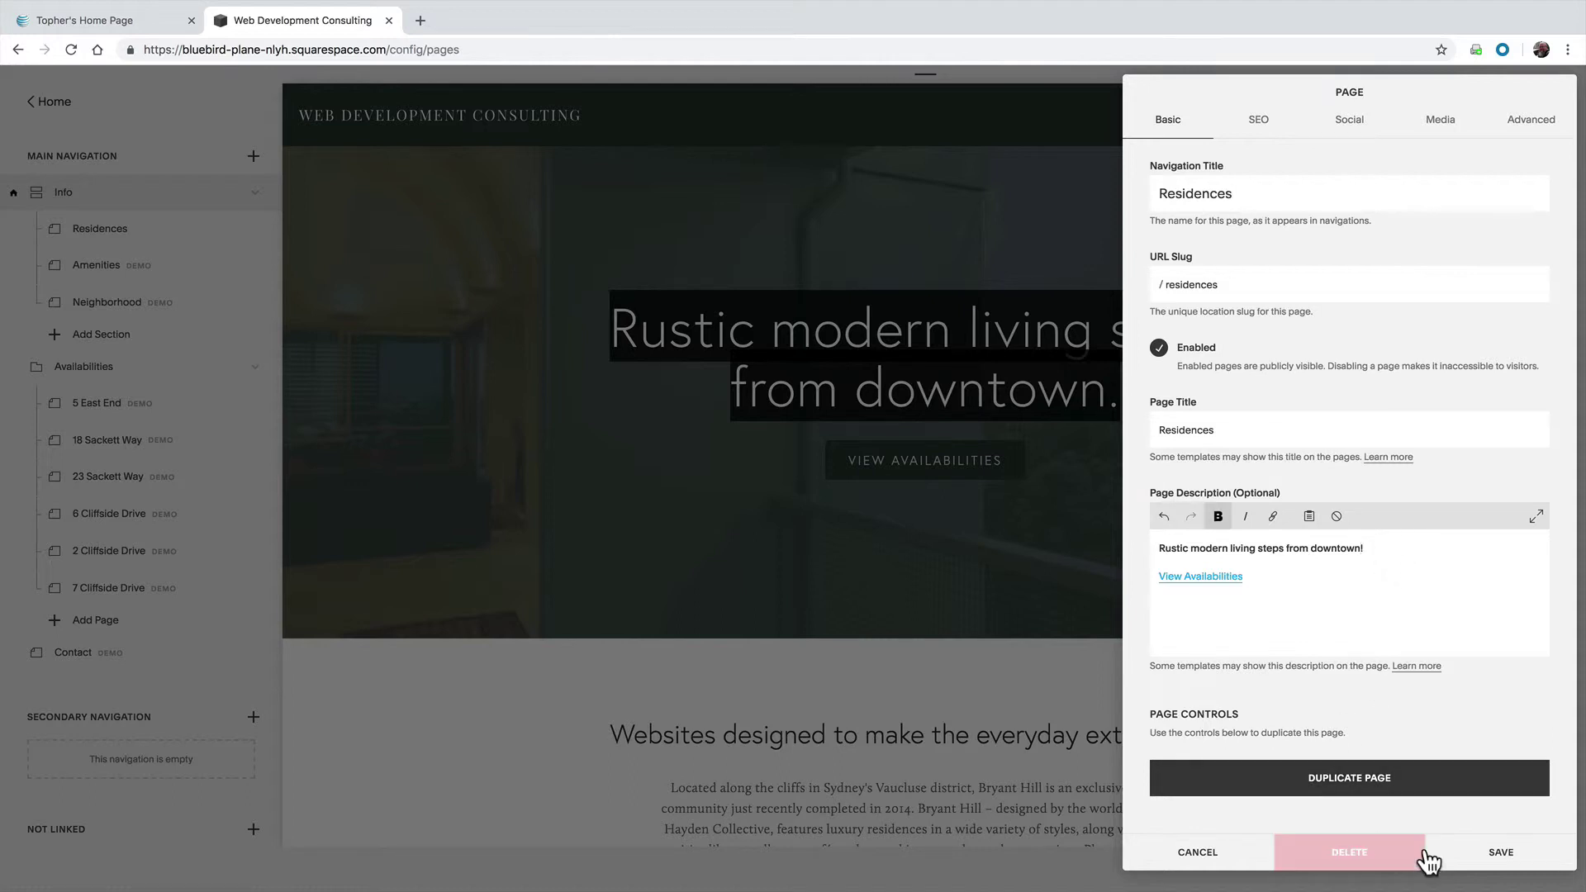
{"action": "left_click", "coordinate": [1492, 853]}
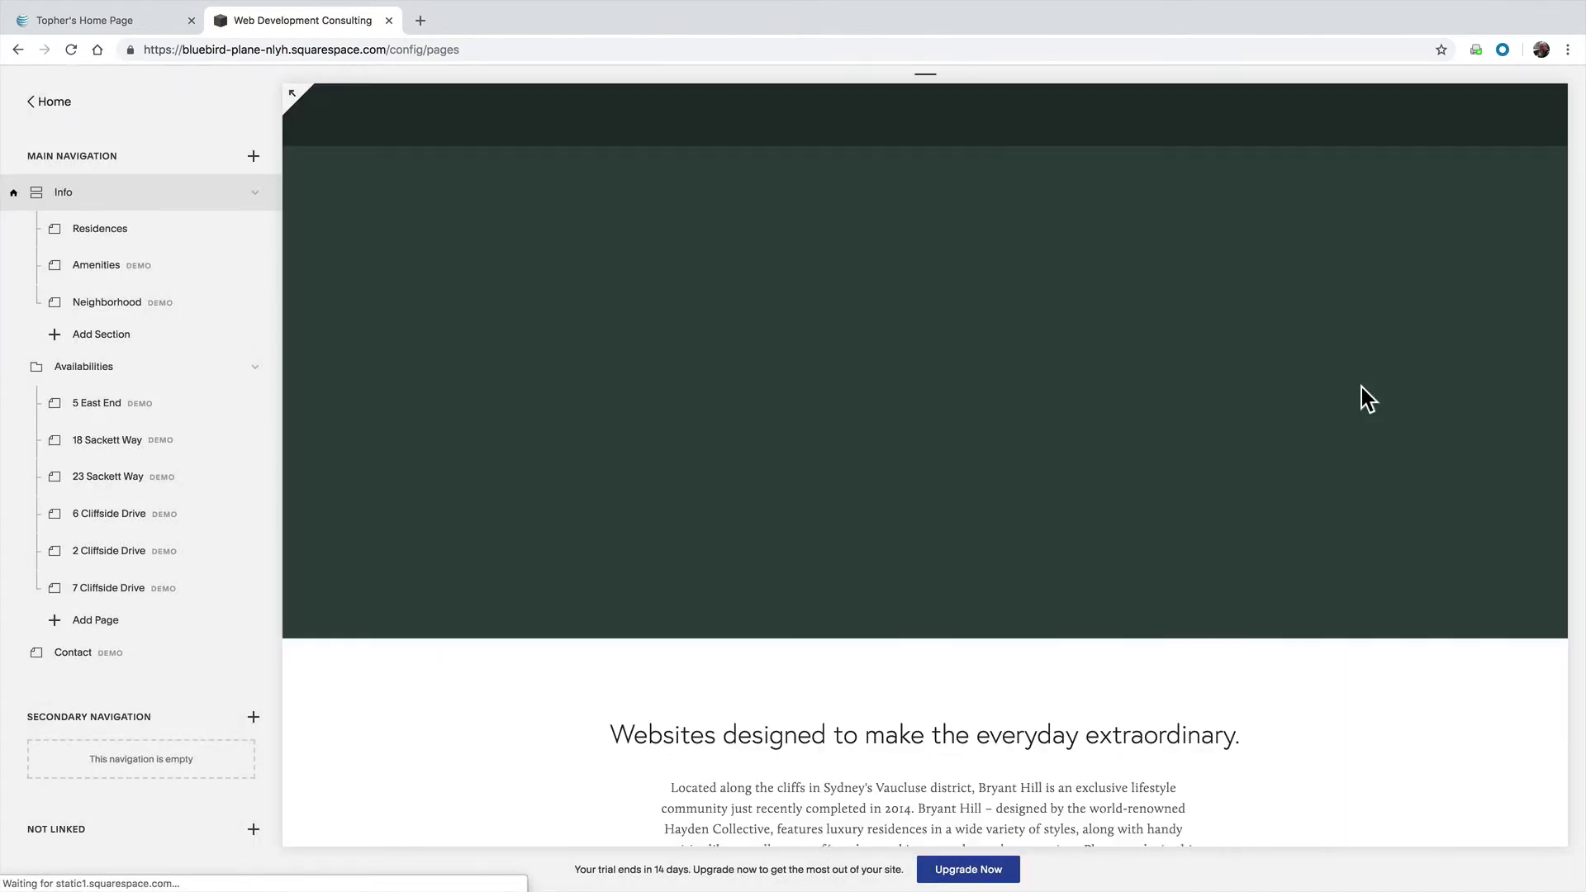
{"action": "scroll", "coordinate": [1362, 399], "scroll_direction": "down", "scroll_amount": 4}
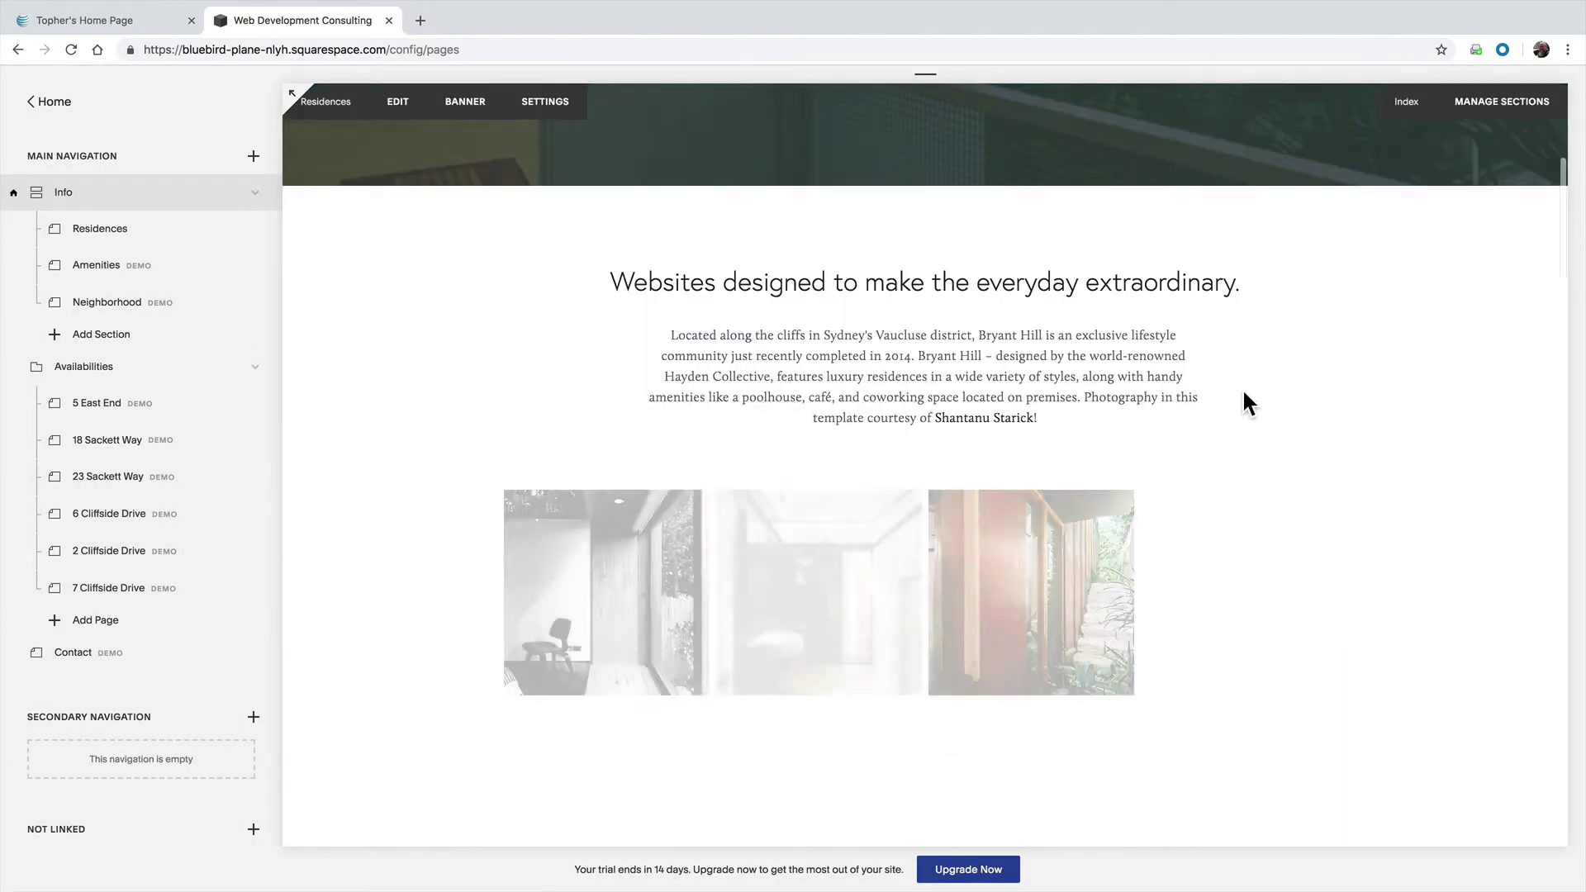
{"action": "scroll", "coordinate": [1164, 342], "scroll_direction": "up", "scroll_amount": 4}
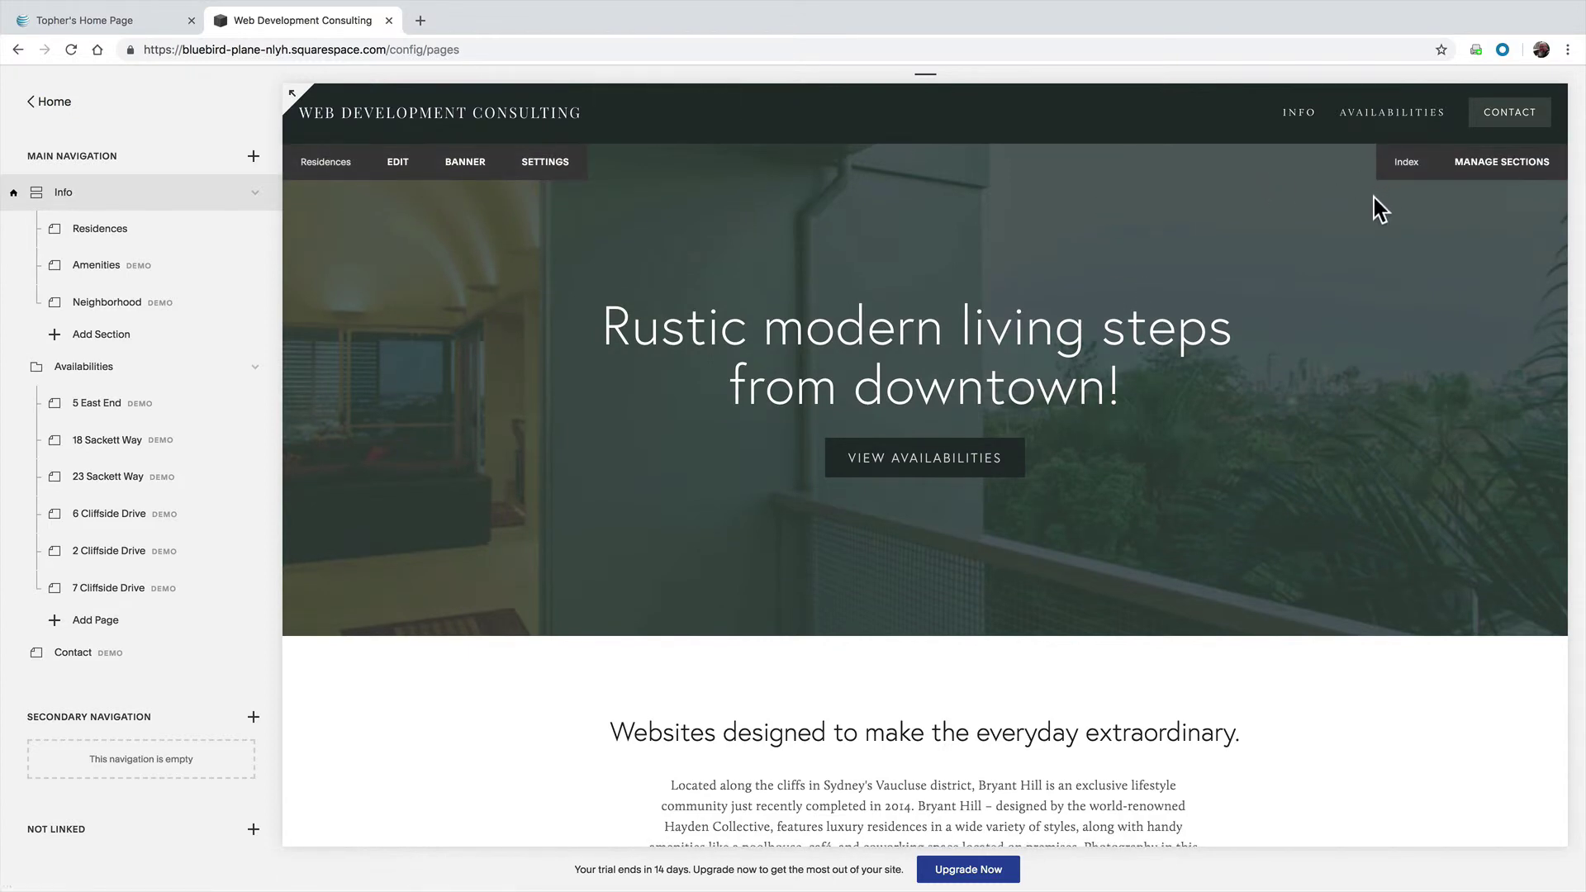
View the page's sections overview with banner, gallery, Amenities and Neighborhood
{"action": "left_click", "coordinate": [1484, 160]}
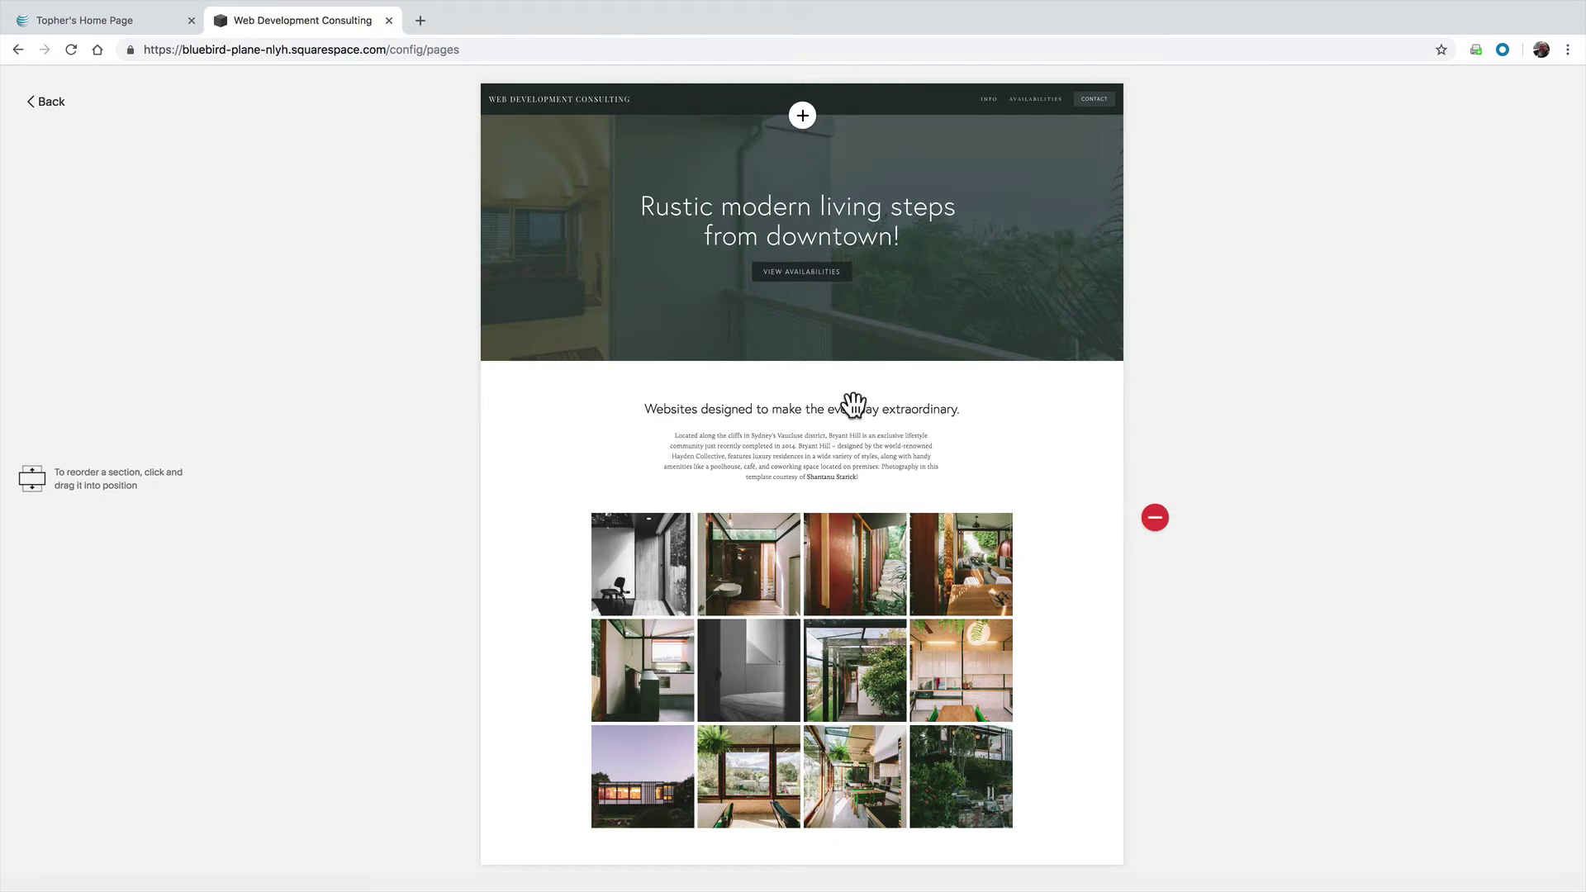
{"action": "scroll", "coordinate": [853, 407], "scroll_direction": "down", "scroll_amount": 3}
{"action": "scroll", "coordinate": [851, 408], "scroll_direction": "down", "scroll_amount": 1}
{"action": "scroll", "coordinate": [851, 408], "scroll_direction": "down", "scroll_amount": 1}
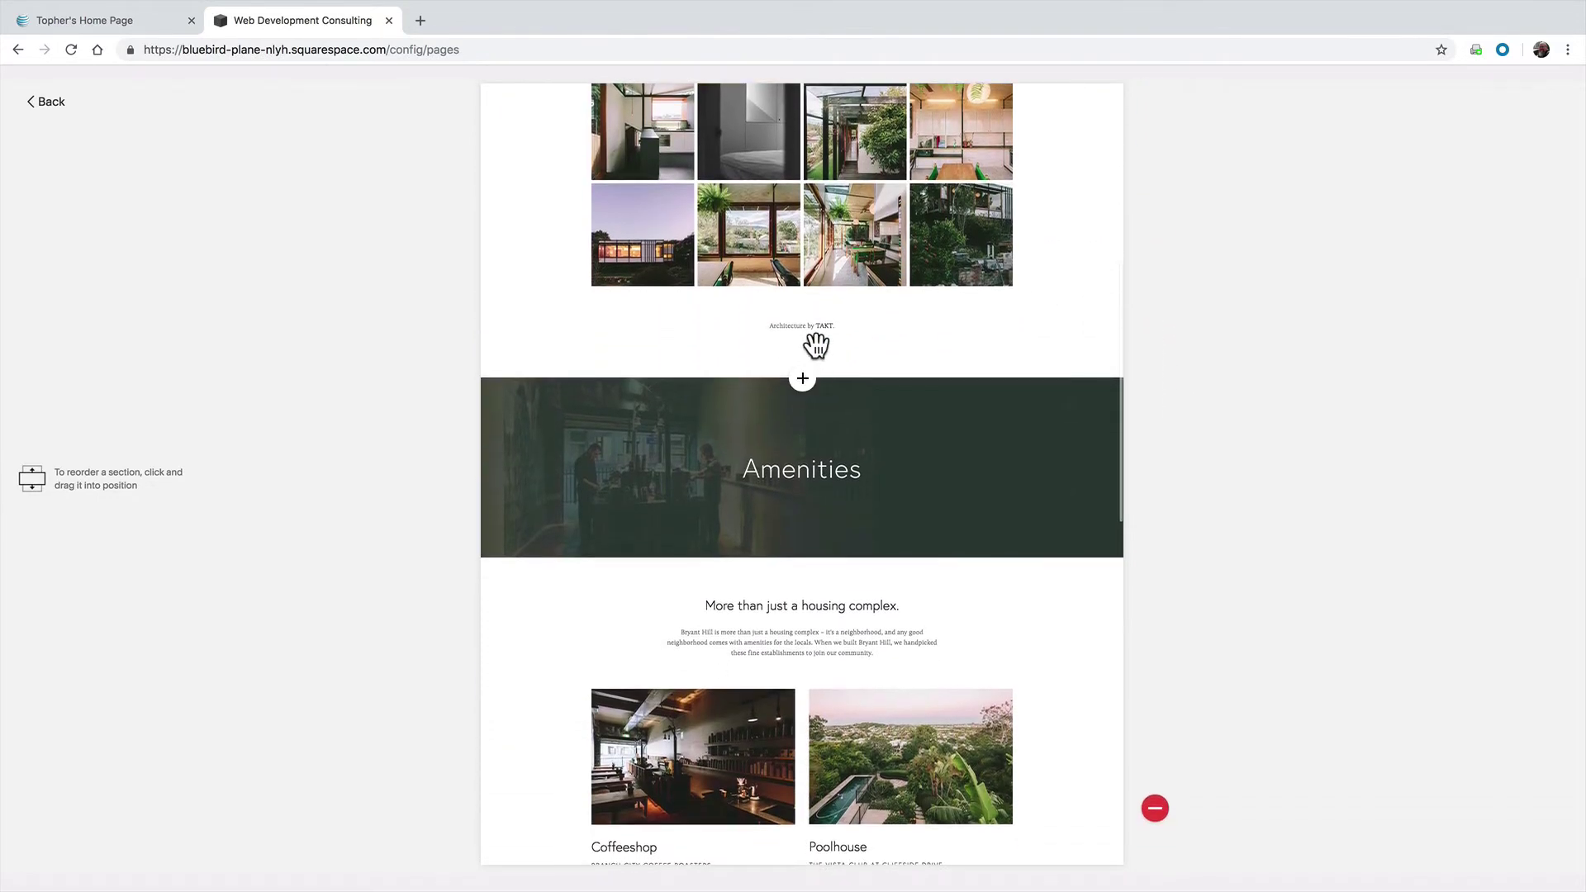
{"action": "scroll", "coordinate": [810, 460], "scroll_direction": "down", "scroll_amount": 2}
{"action": "scroll", "coordinate": [813, 461], "scroll_direction": "down", "scroll_amount": 1}
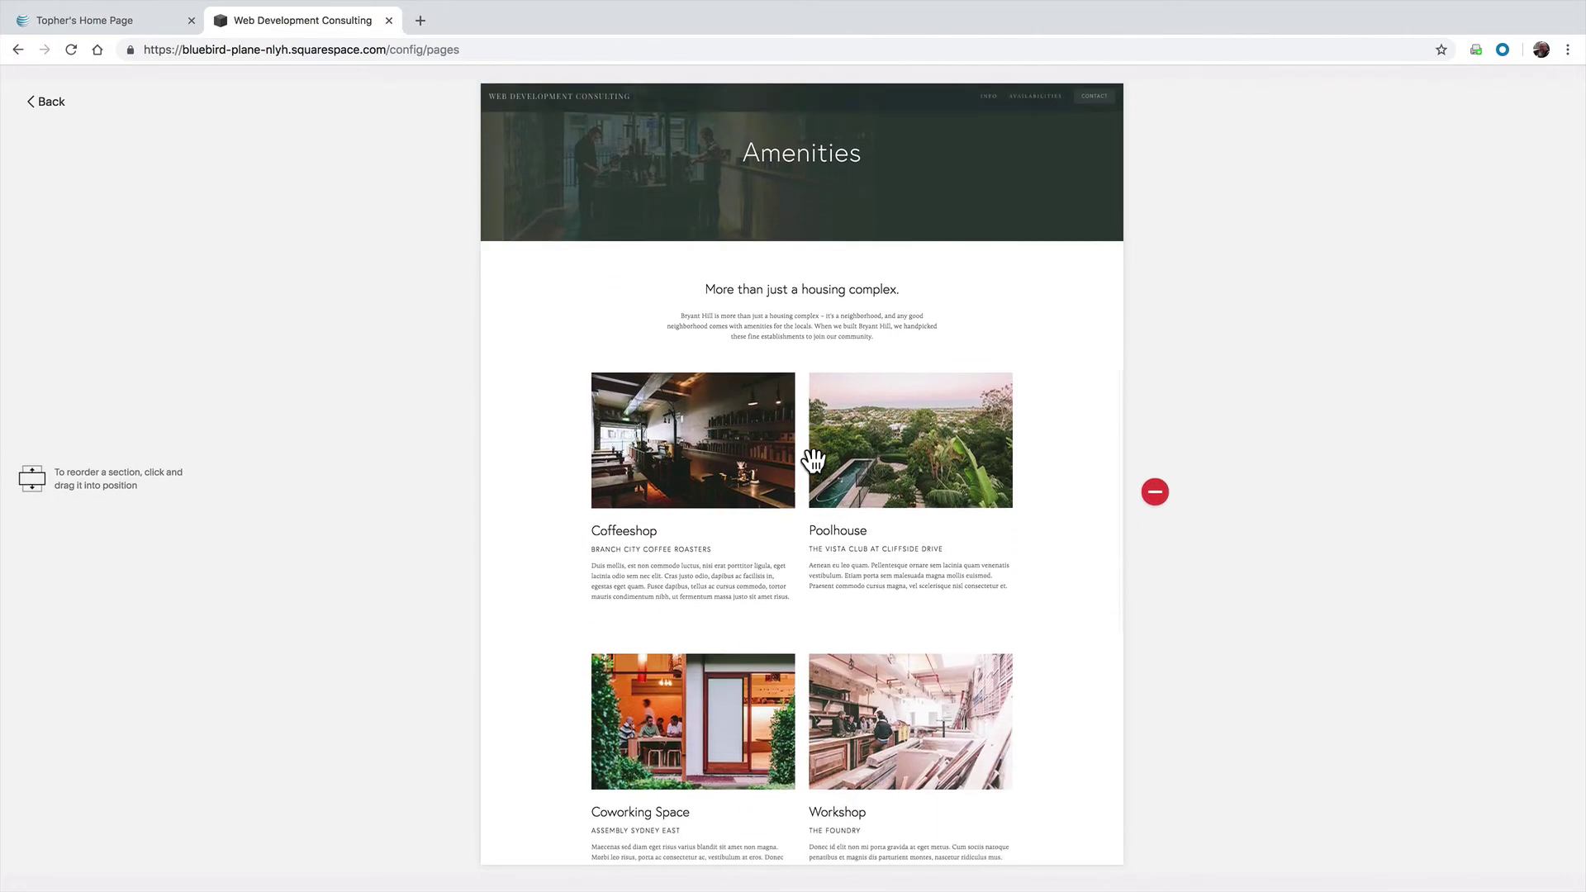
{"action": "scroll", "coordinate": [813, 461], "scroll_direction": "down", "scroll_amount": 1}
{"action": "scroll", "coordinate": [813, 461], "scroll_direction": "down", "scroll_amount": 2}
{"action": "scroll", "coordinate": [813, 461], "scroll_direction": "down", "scroll_amount": 2}
{"action": "scroll", "coordinate": [813, 461], "scroll_direction": "down", "scroll_amount": 2}
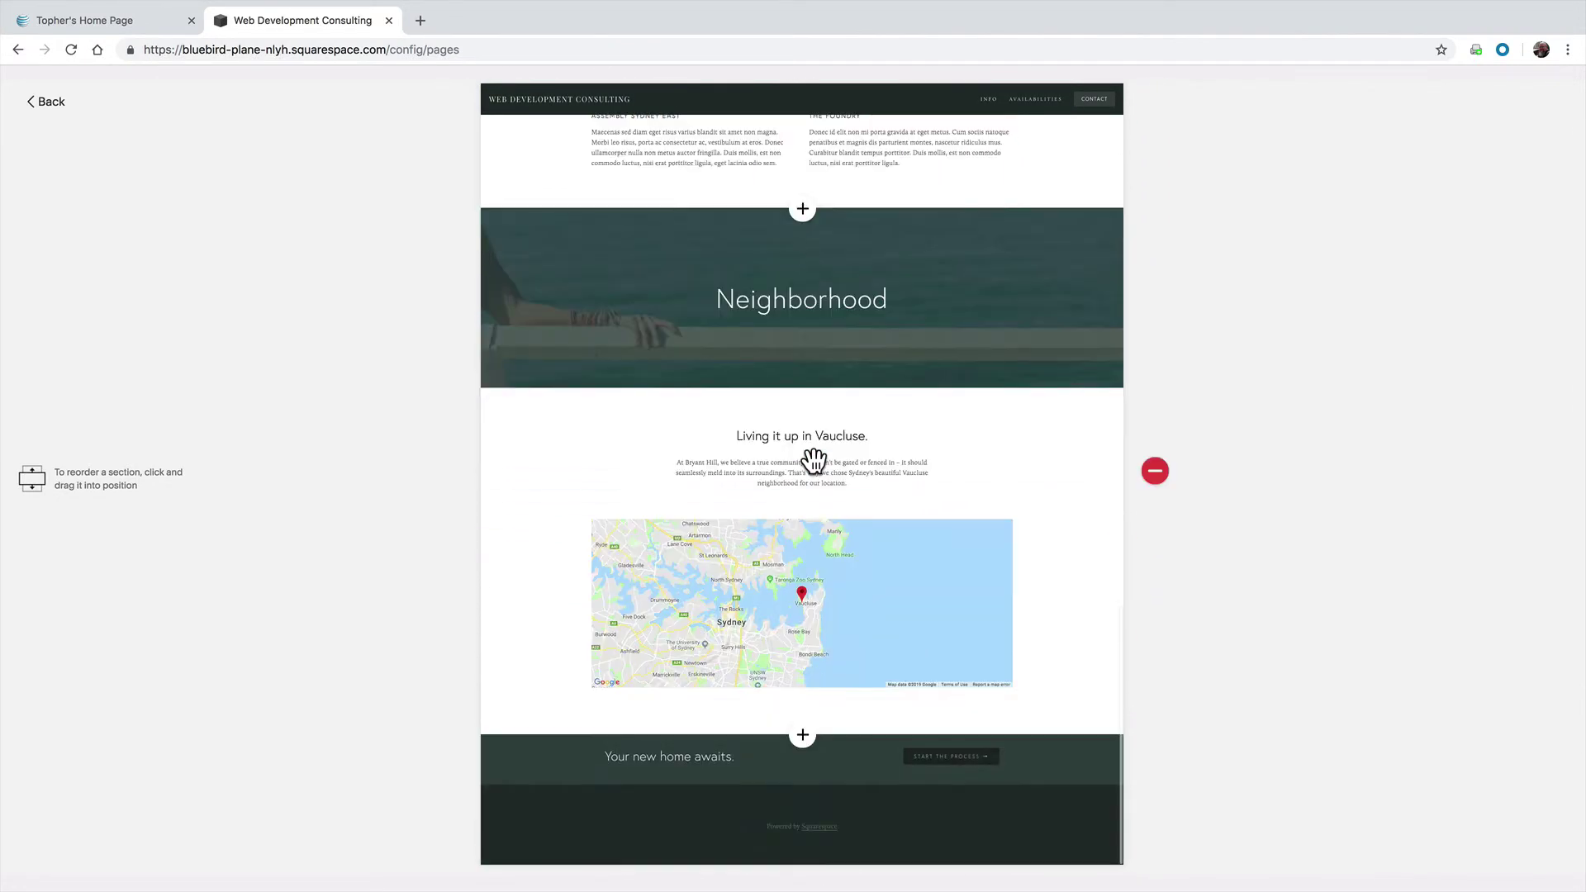
{"action": "scroll", "coordinate": [813, 461], "scroll_direction": "up", "scroll_amount": 3}
{"action": "scroll", "coordinate": [813, 461], "scroll_direction": "up", "scroll_amount": 2}
{"action": "scroll", "coordinate": [813, 462], "scroll_direction": "up", "scroll_amount": 5}
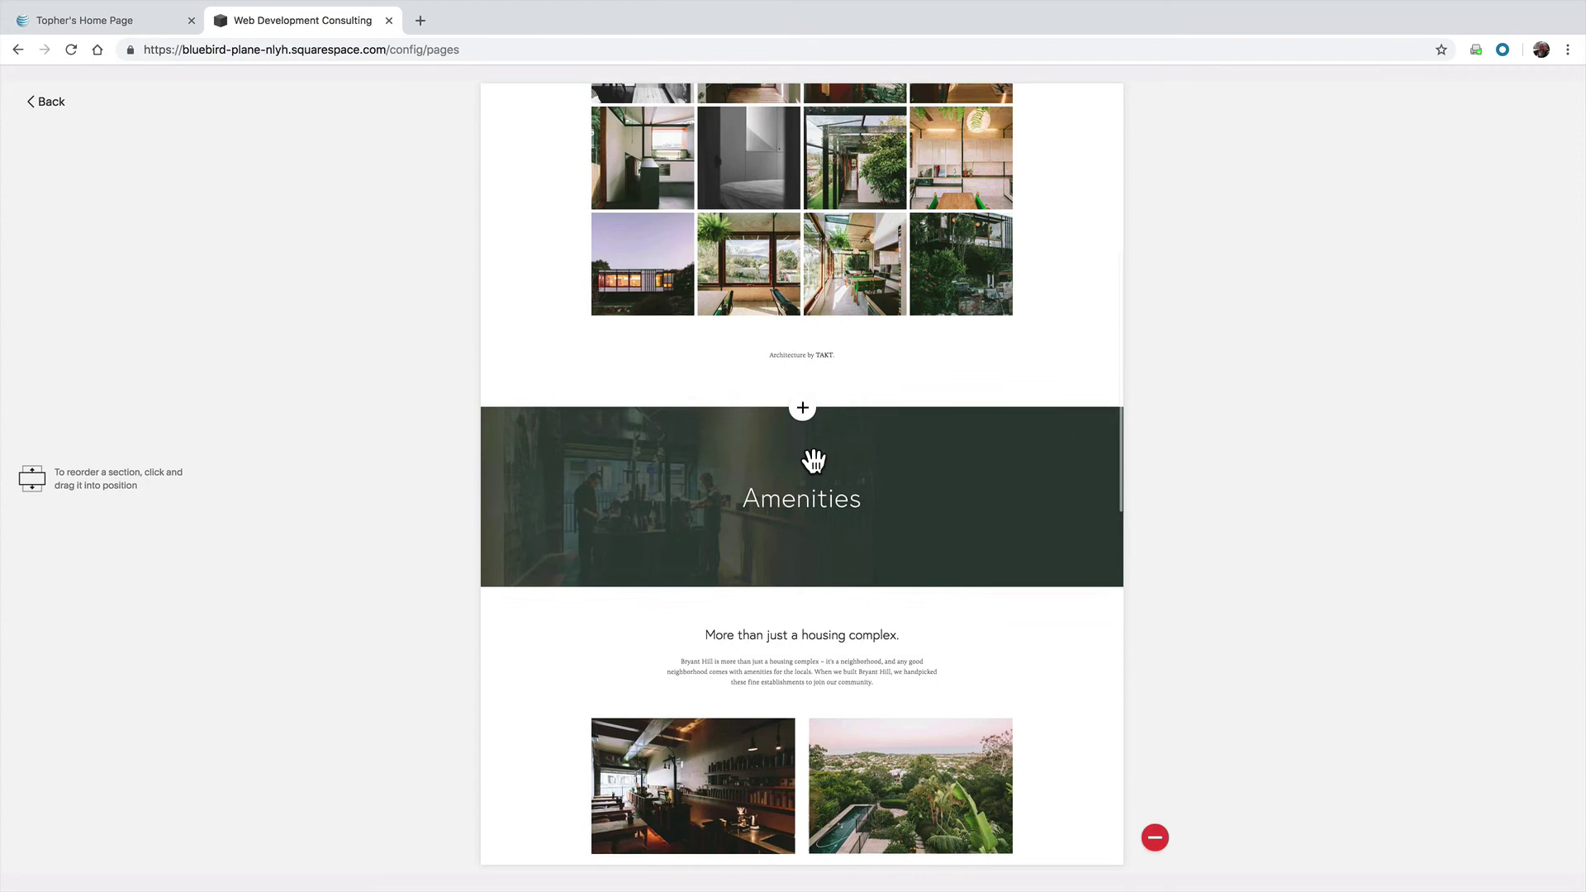
{"action": "scroll", "coordinate": [813, 461], "scroll_direction": "up", "scroll_amount": 4}
{"action": "scroll", "coordinate": [813, 462], "scroll_direction": "up", "scroll_amount": 1}
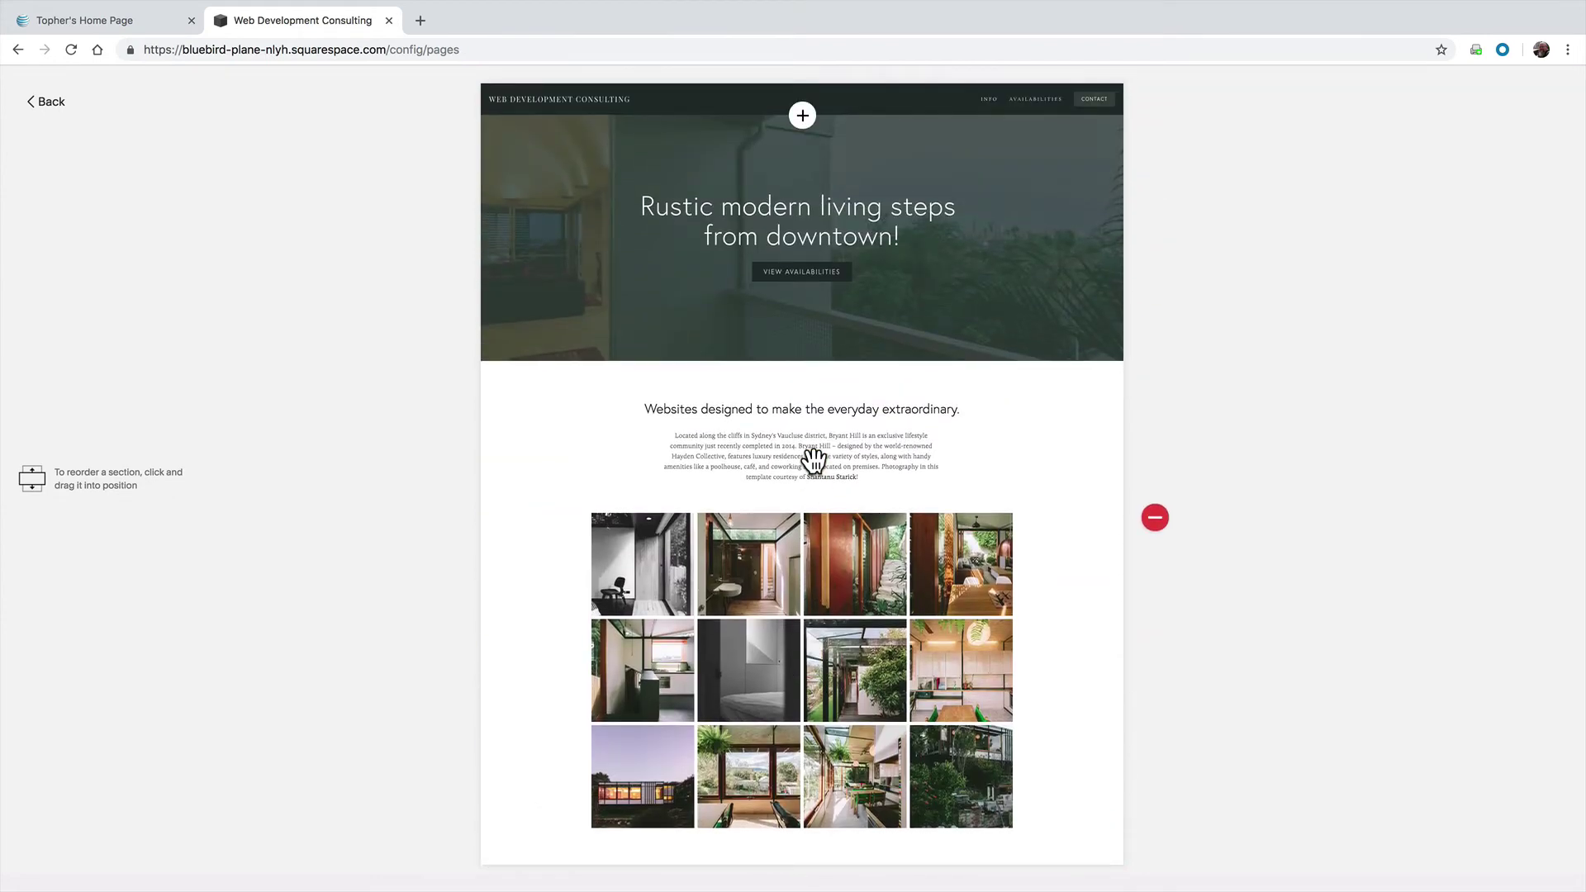
Leave the sections overview and return to the site's main menu
{"action": "left_click", "coordinate": [48, 101]}
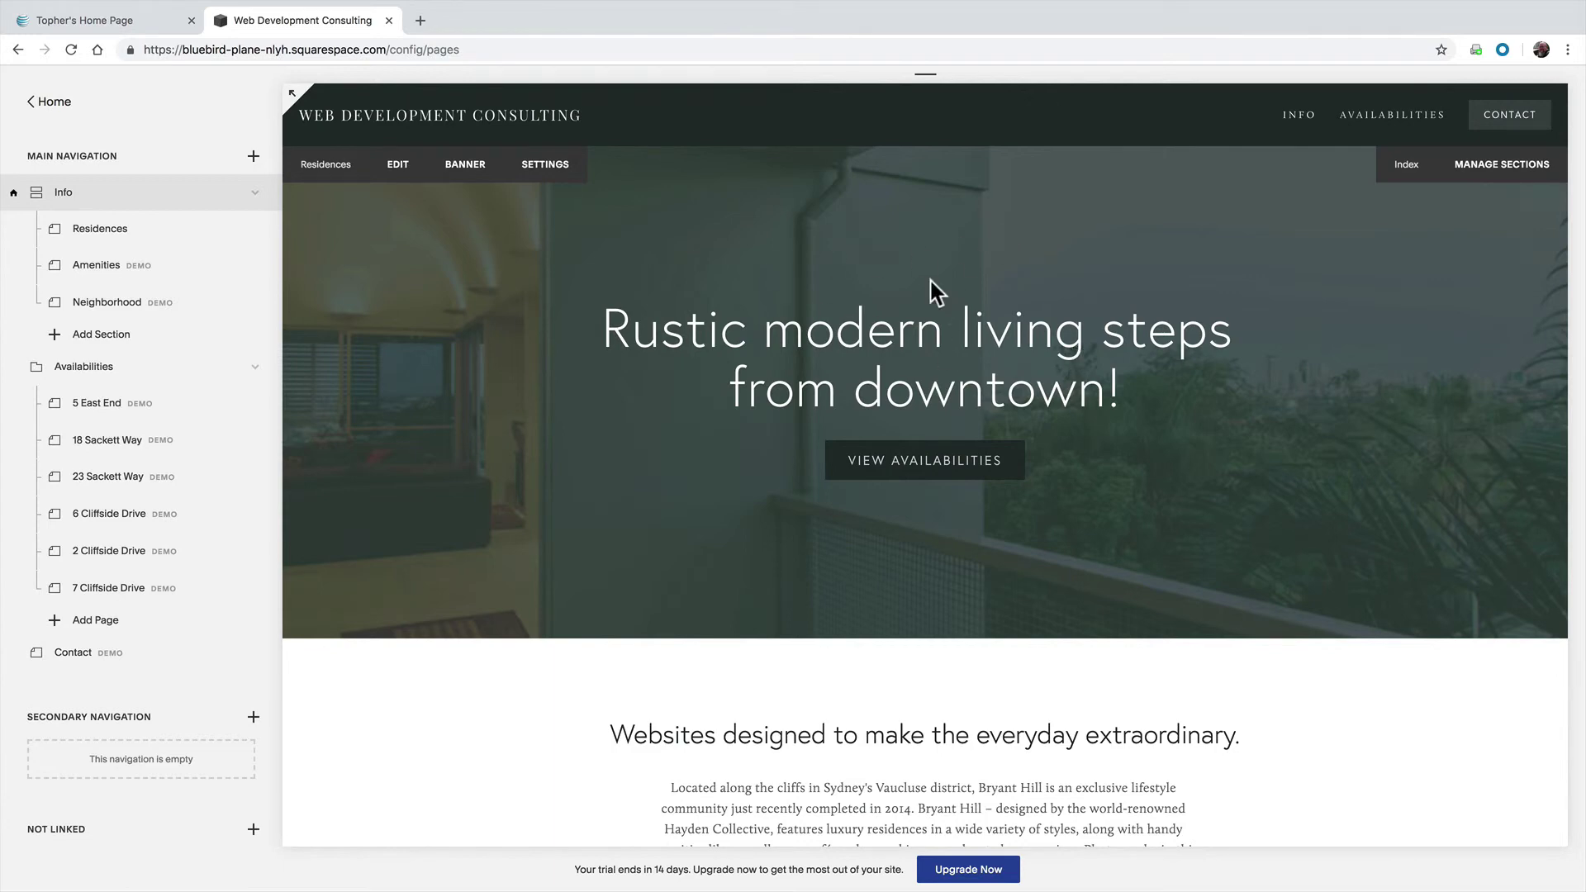
{"action": "left_click", "coordinate": [58, 102]}
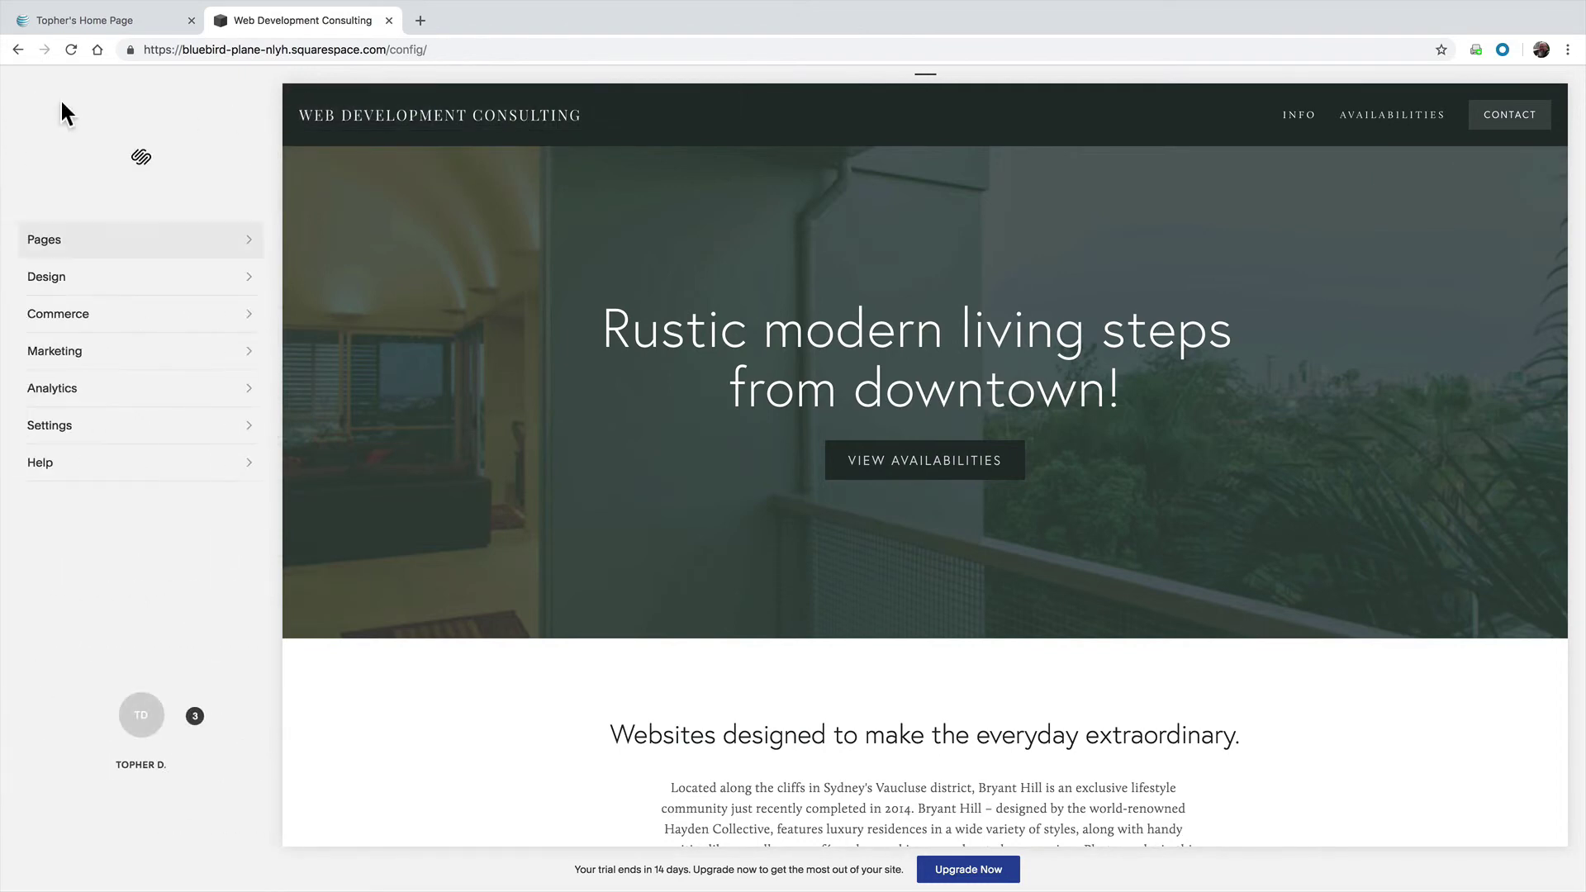
View the Squarespace Plans pricing page with Personal and Business plans in a new tab
{"action": "left_click", "coordinate": [142, 156]}
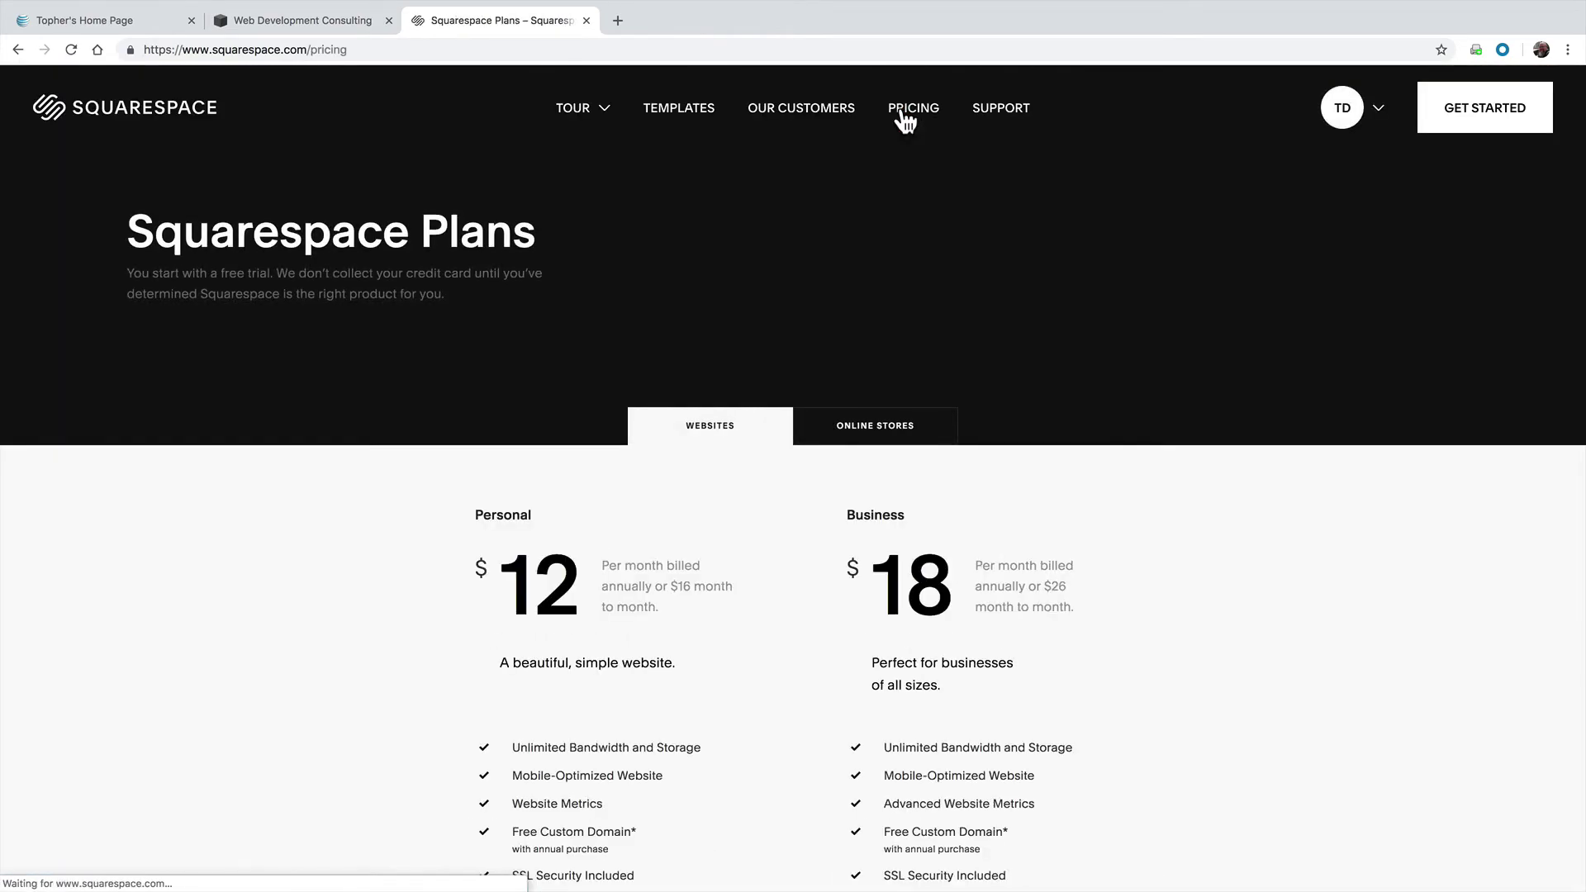
{"action": "scroll", "coordinate": [884, 190], "scroll_direction": "down", "scroll_amount": 2}
{"action": "scroll", "coordinate": [744, 186], "scroll_direction": "down", "scroll_amount": 1}
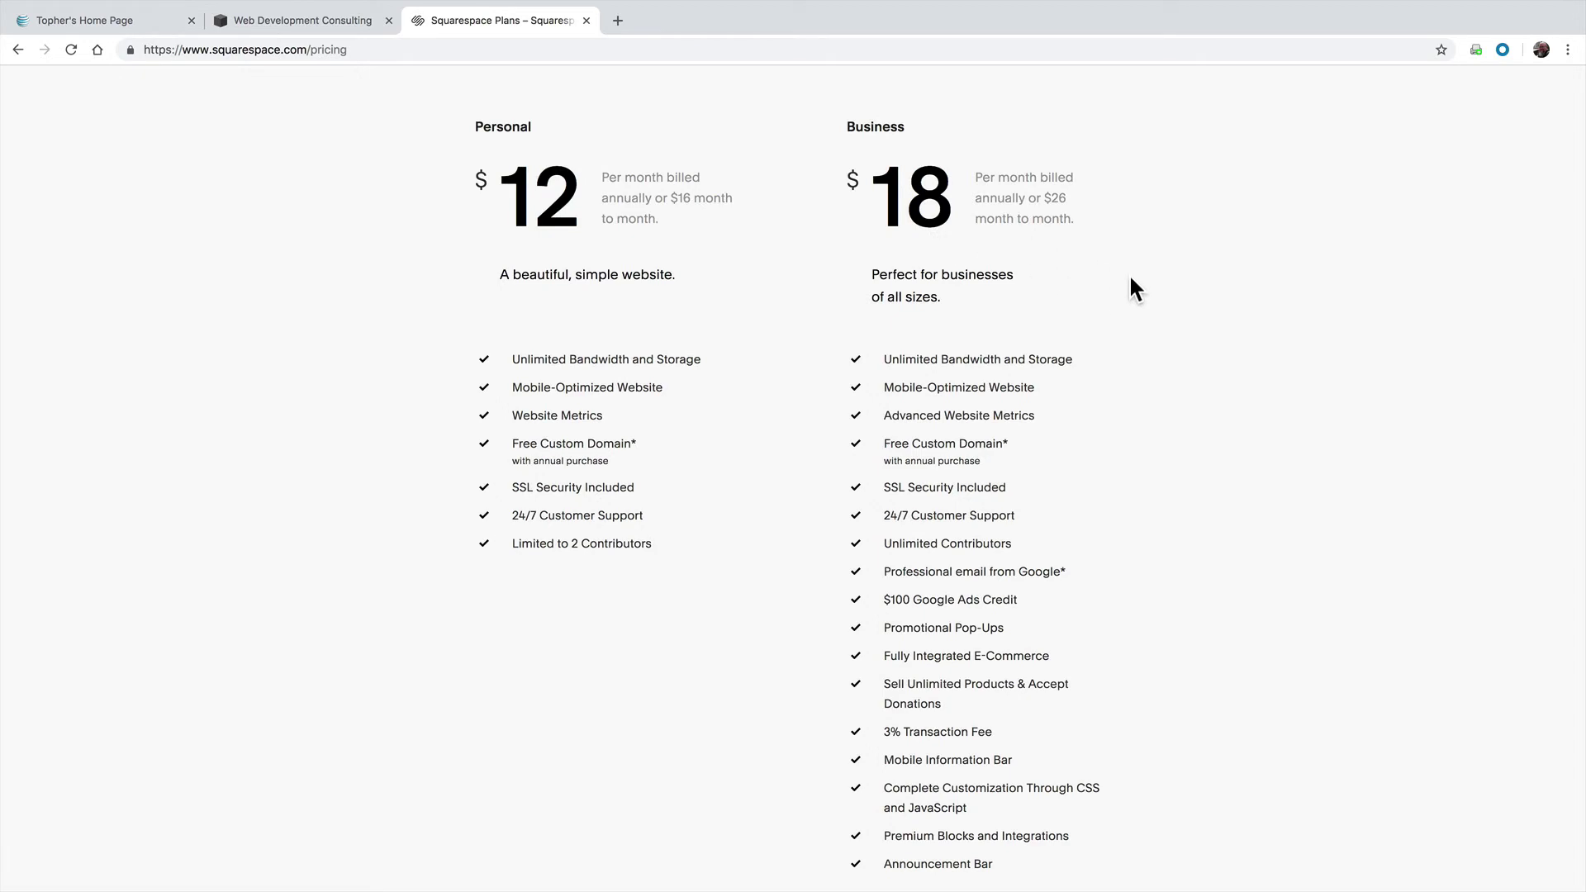
{"action": "scroll", "coordinate": [1138, 277], "scroll_direction": "down", "scroll_amount": 1}
{"action": "scroll", "coordinate": [1138, 277], "scroll_direction": "down", "scroll_amount": 1}
{"action": "scroll", "coordinate": [1137, 278], "scroll_direction": "down", "scroll_amount": 2}
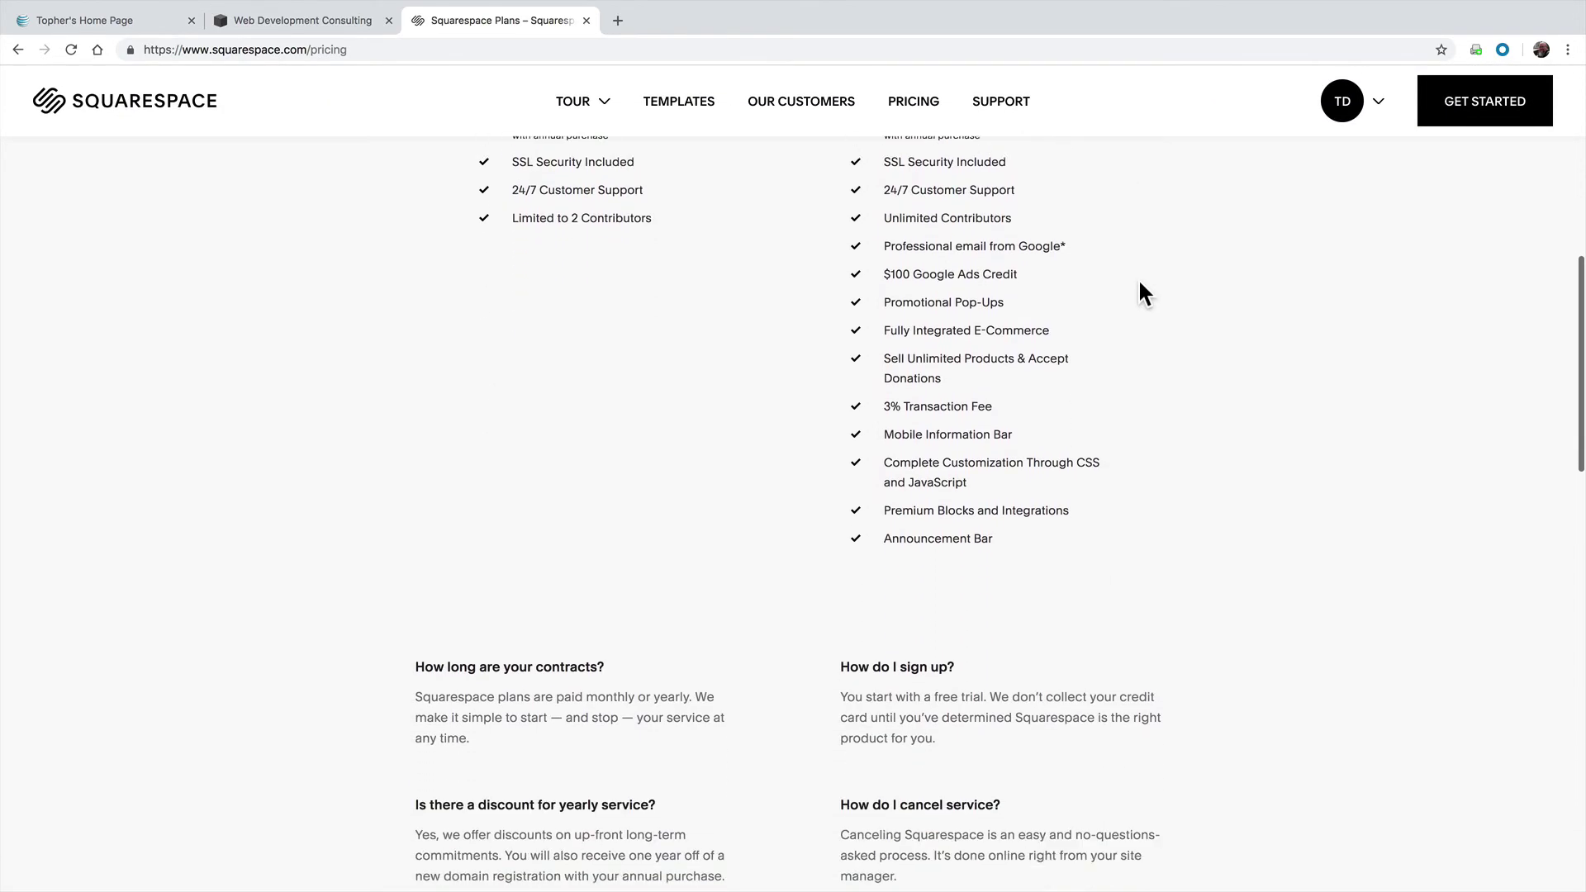